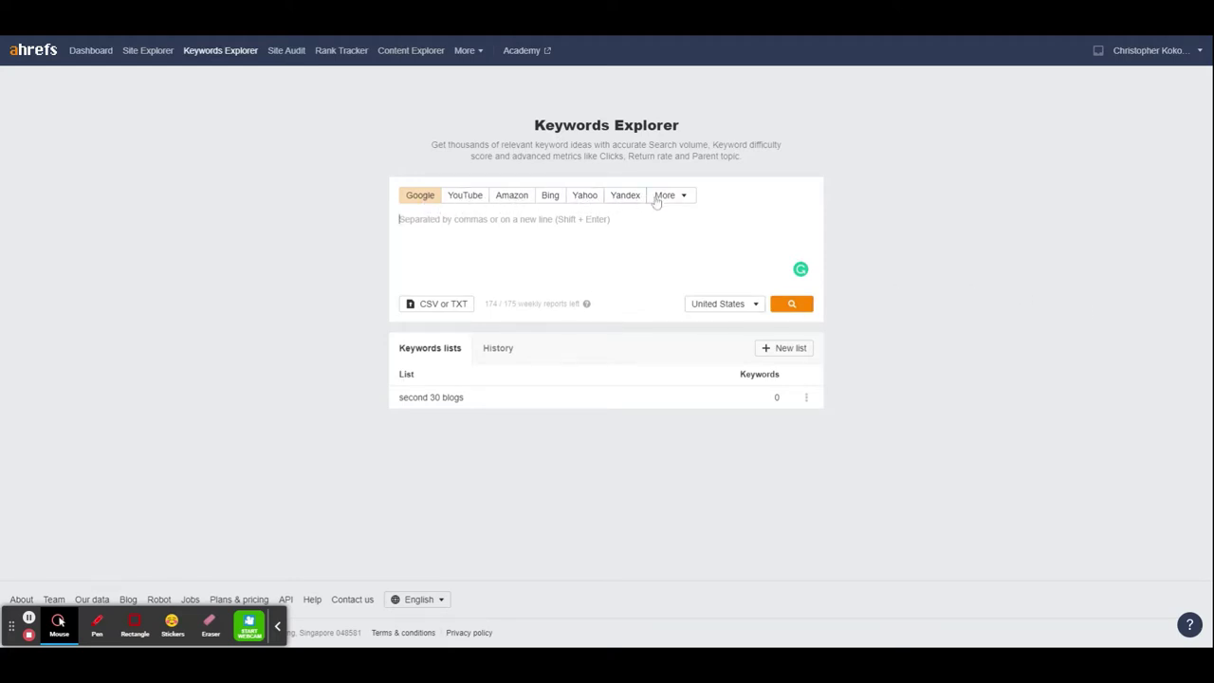
Search Keywords Explorer for the keyword "dragons" on Google in the United States
click(684, 194)
click(685, 195)
click(474, 219)
click(236, 53)
click(620, 219)
text(dragons)
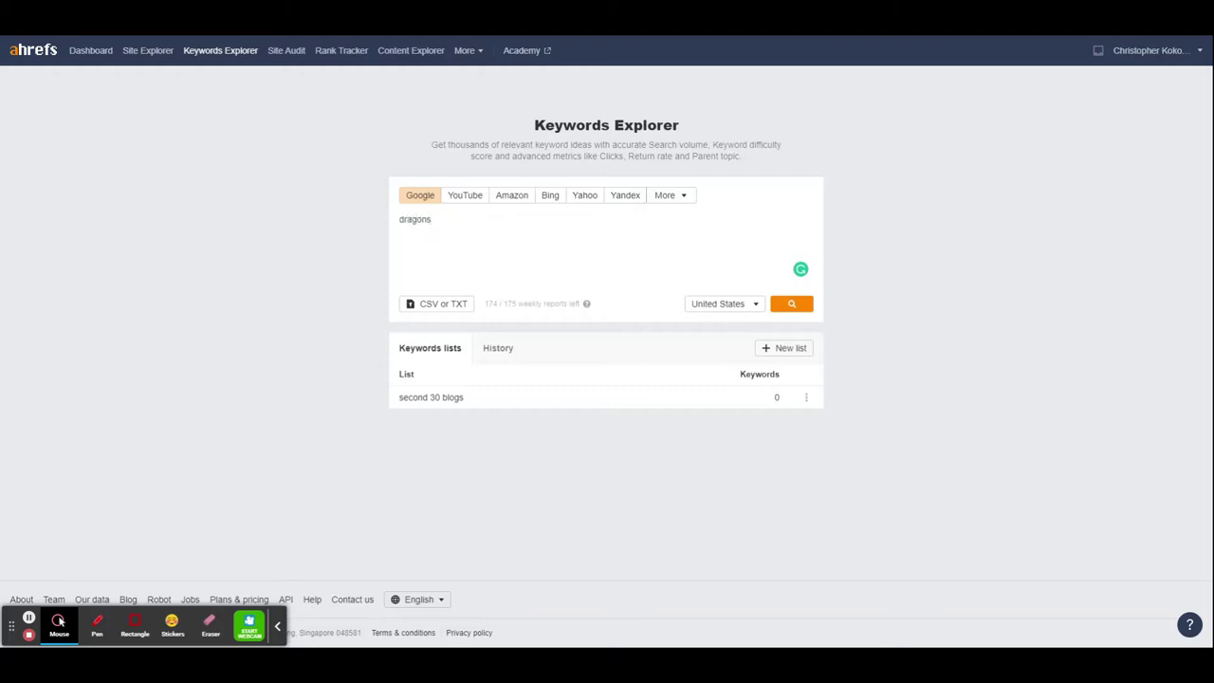
click(794, 311)
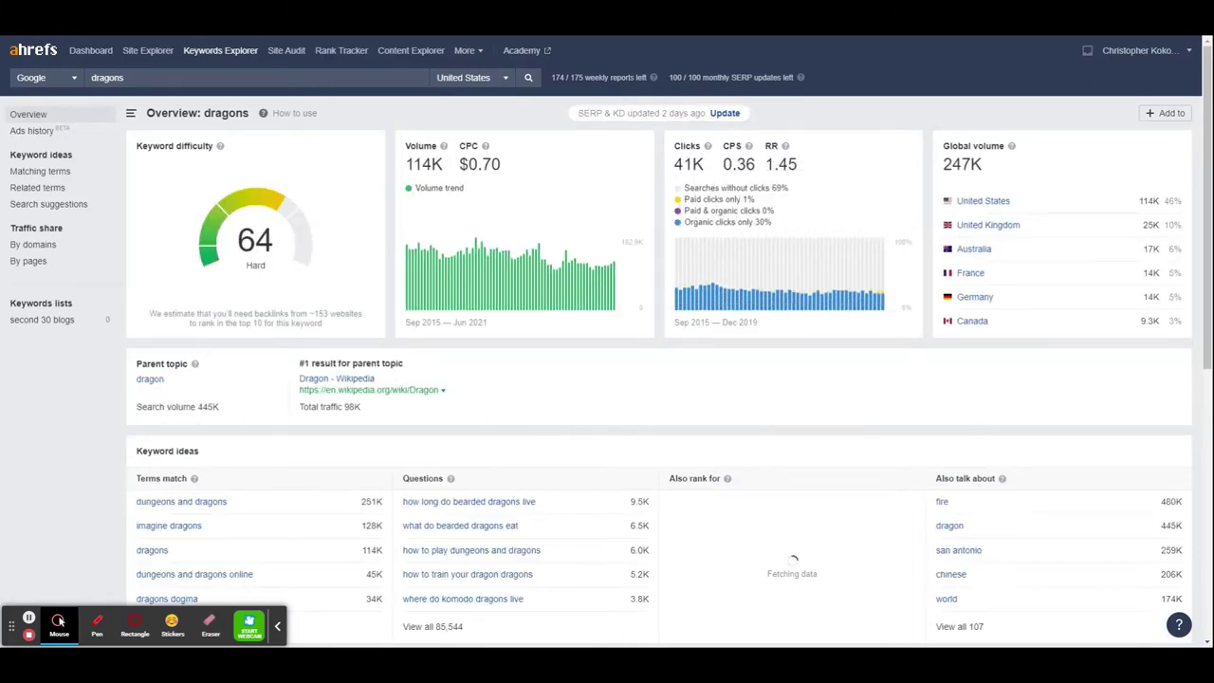
Review the overview metrics for "dragons" and open the full list of question keyword ideas
scroll(864, 249, down, 3)
scroll(864, 248, down, 1)
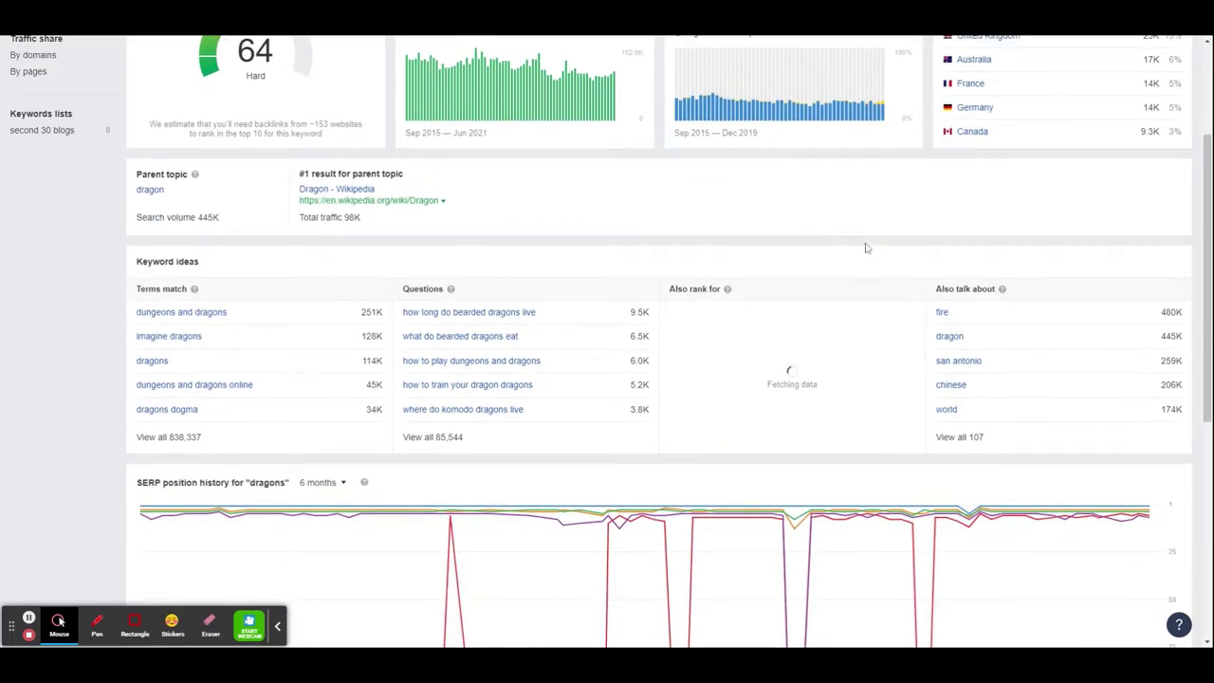
scroll(787, 229, up, 3)
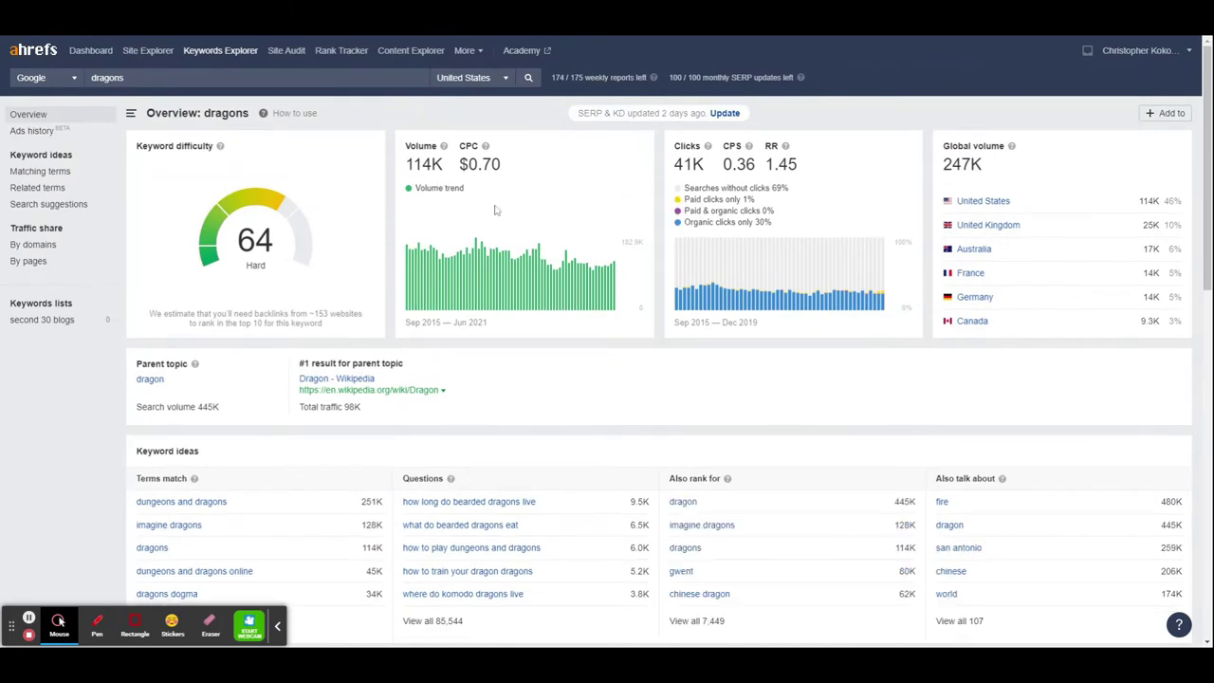
scroll(507, 209, down, 3)
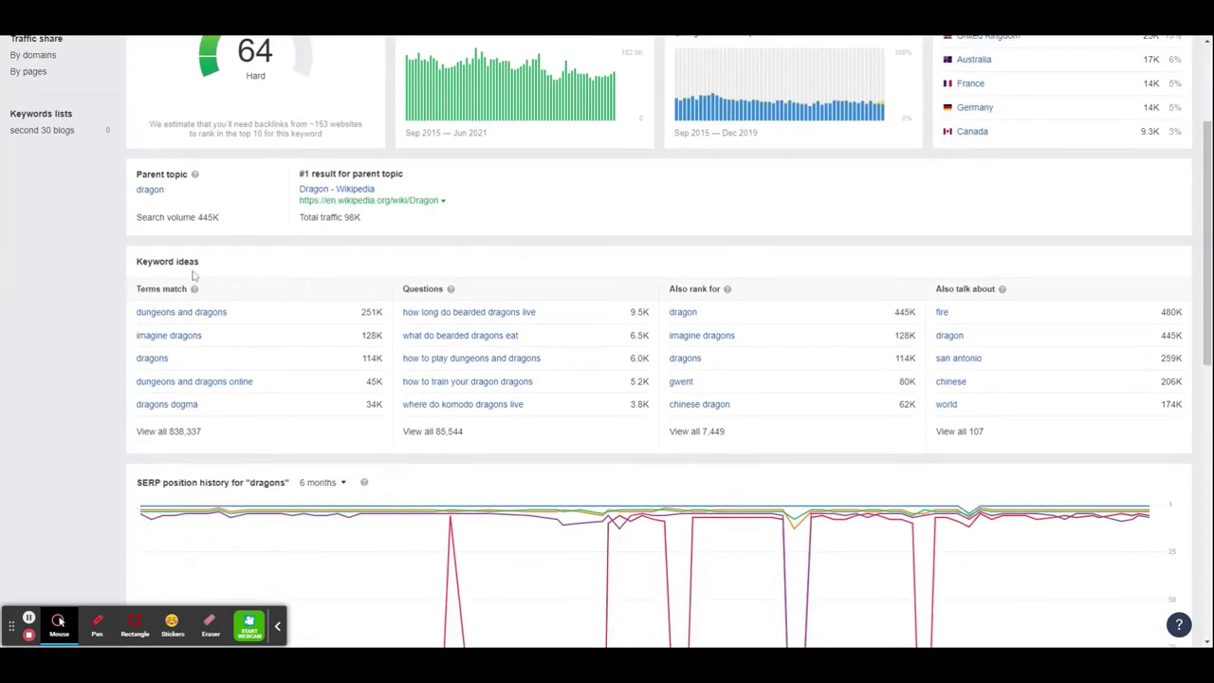
click(455, 434)
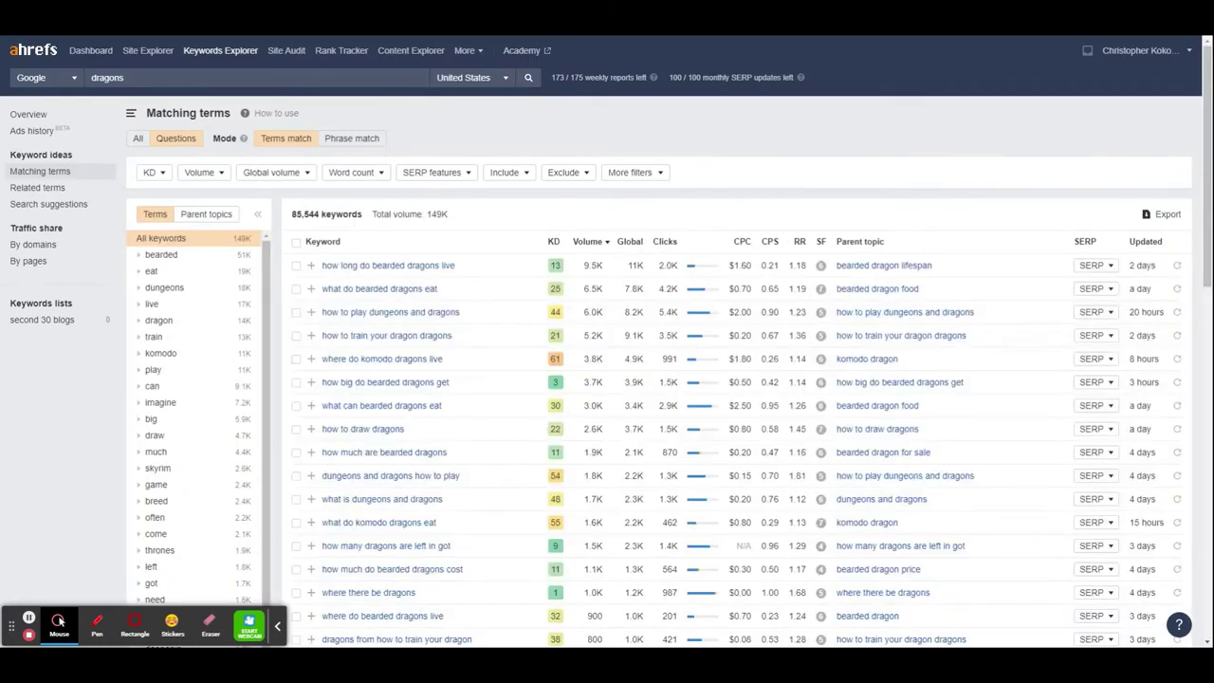
Look through the question keywords and examine the SERP overview for "how big do bearded dragons get", including each result's DR and backlinks
mouse_move(557, 249)
scroll(465, 275, down, 2)
scroll(465, 275, down, 10)
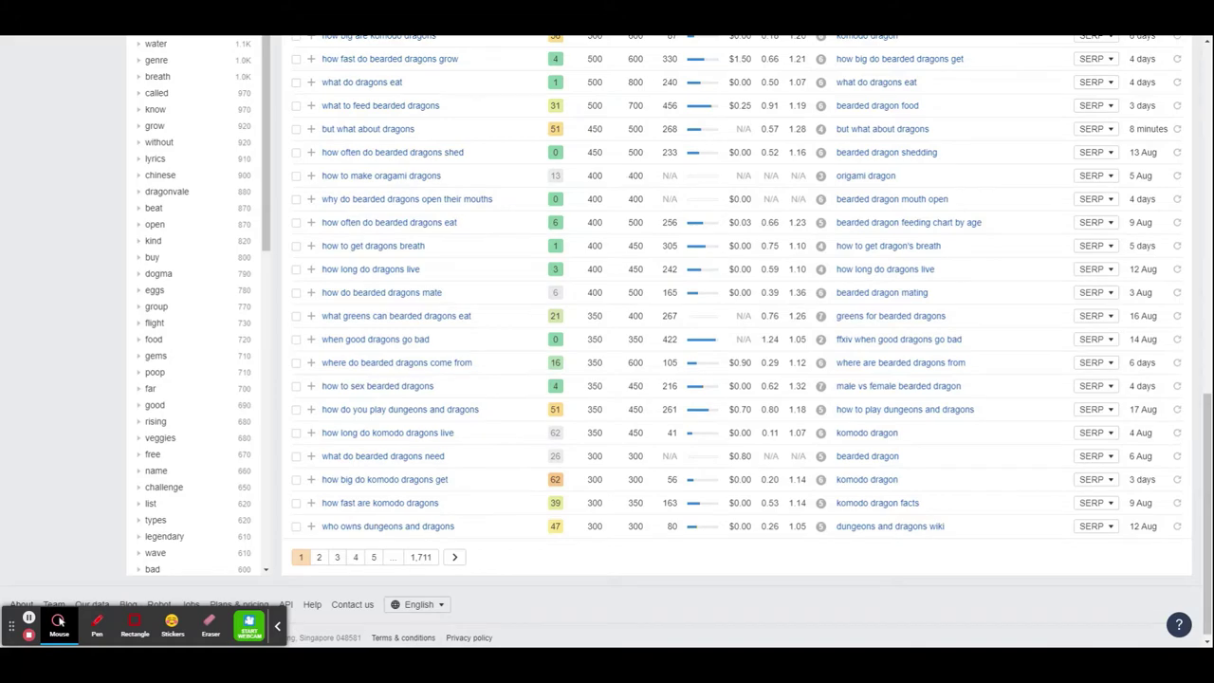
scroll(603, 166, up, 10)
scroll(603, 171, up, 3)
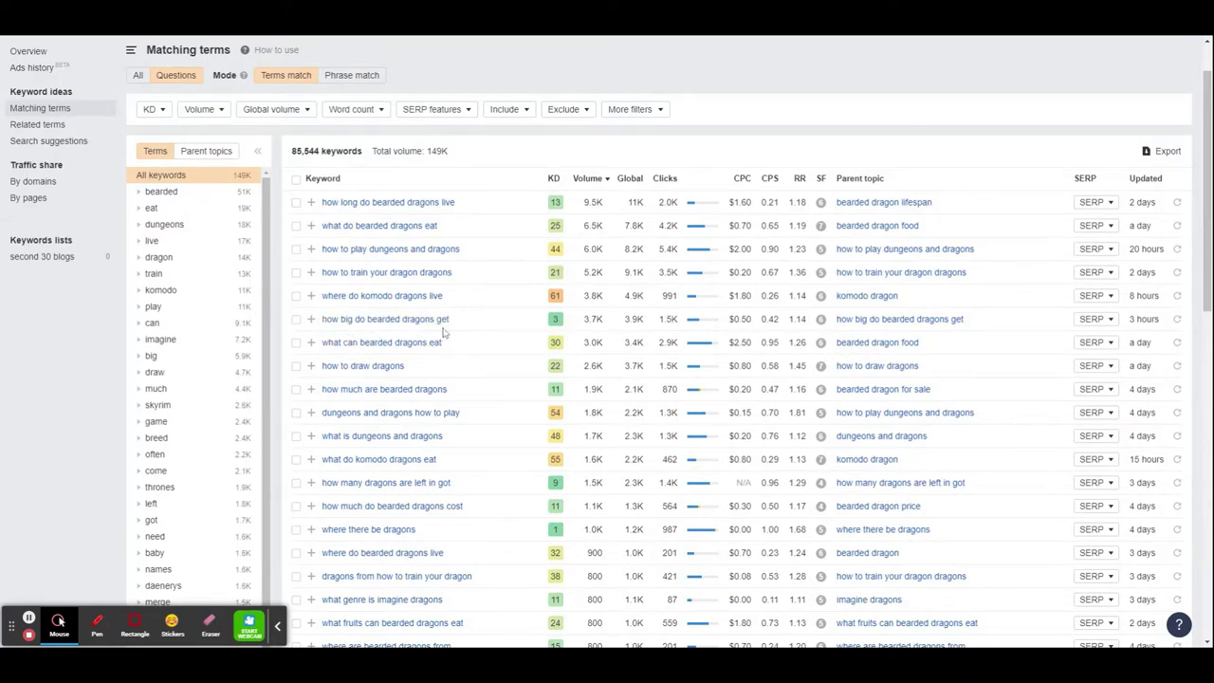
click(1111, 320)
scroll(1114, 325, down, 2)
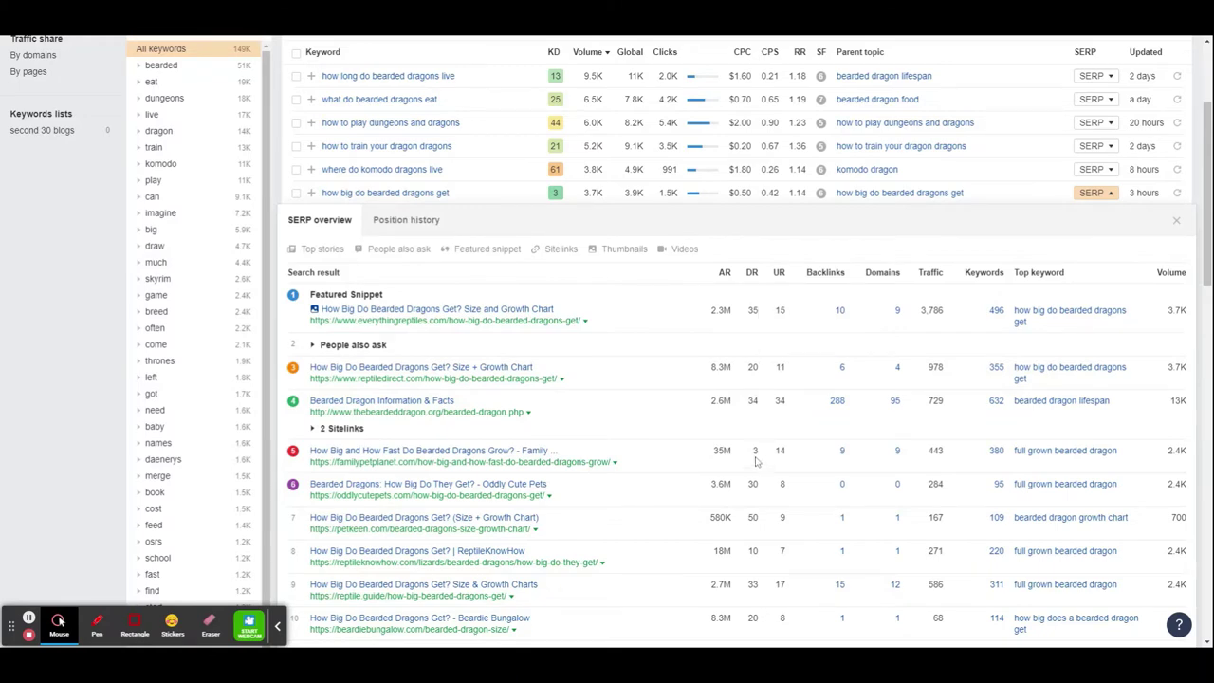
scroll(780, 588, down, 3)
scroll(764, 537, up, 3)
scroll(761, 522, up, 2)
scroll(762, 522, down, 3)
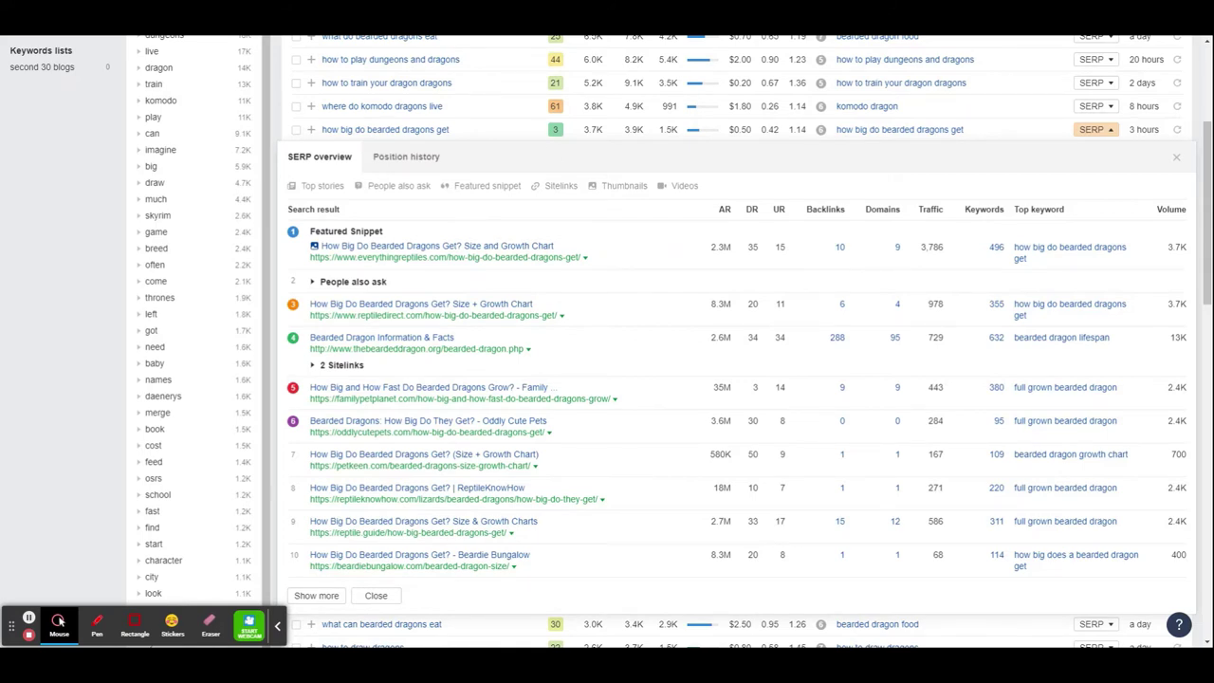
click(1175, 158)
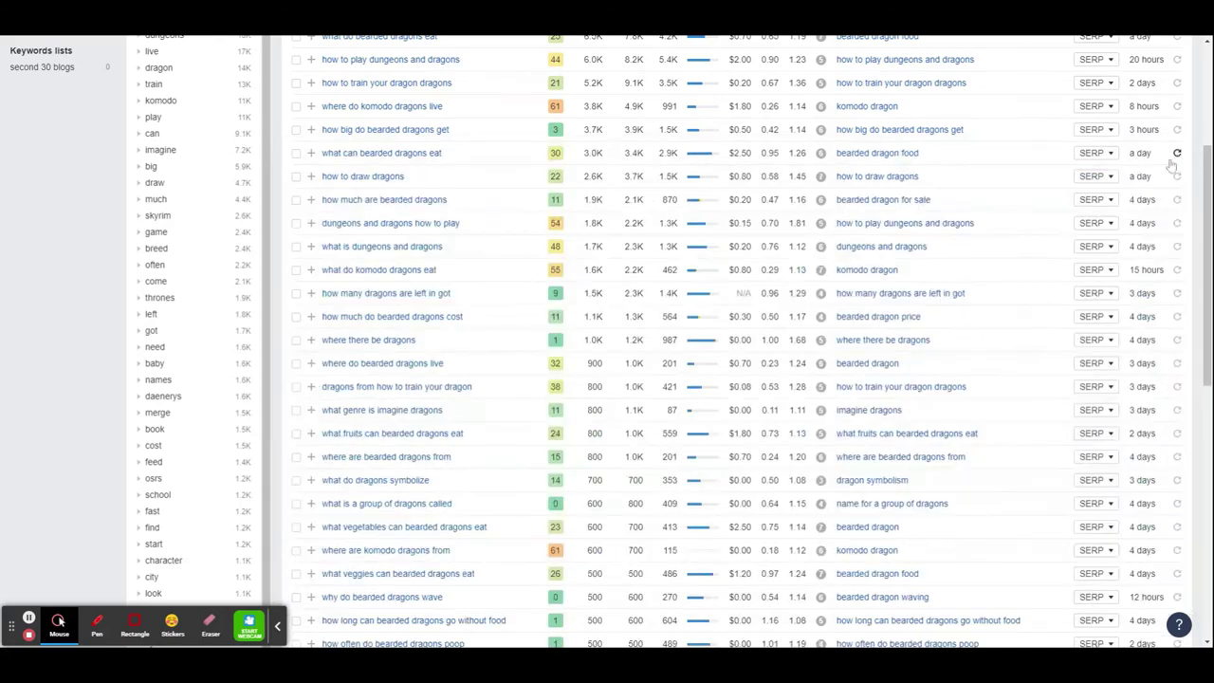
Filter the question keywords to a maximum keyword difficulty (KD) of 10
scroll(598, 422, down, 3)
scroll(608, 428, down, 5)
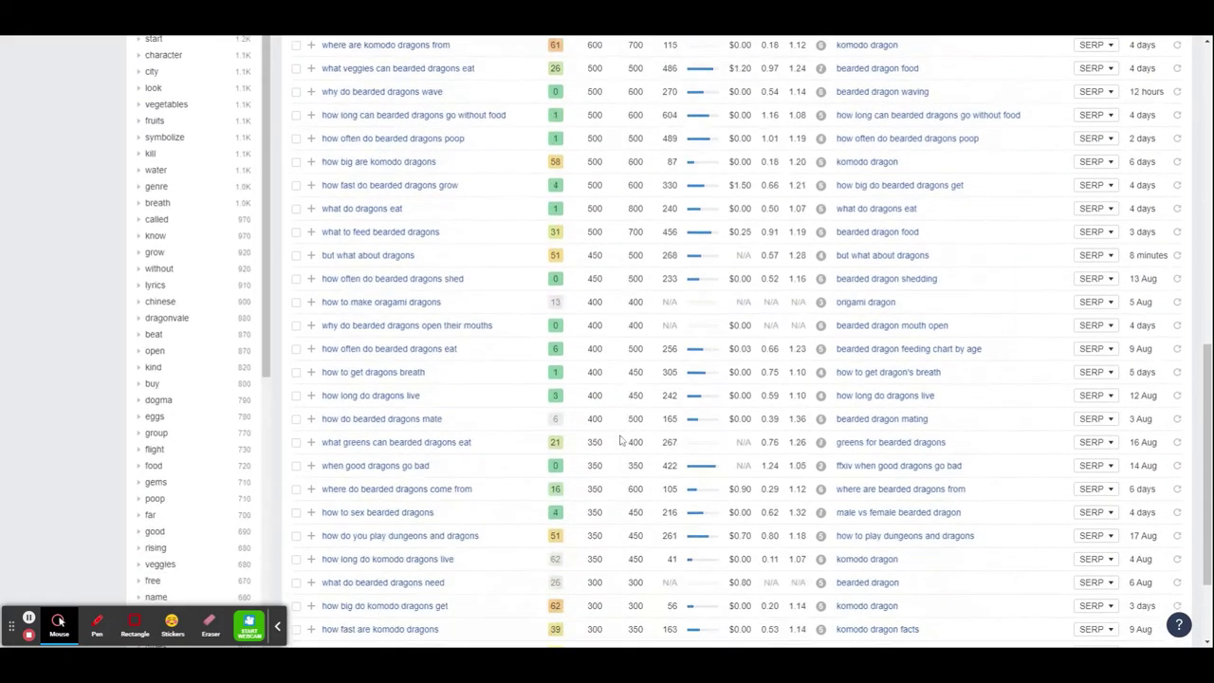
click(1202, 502)
drag(1202, 503, 1202, 142)
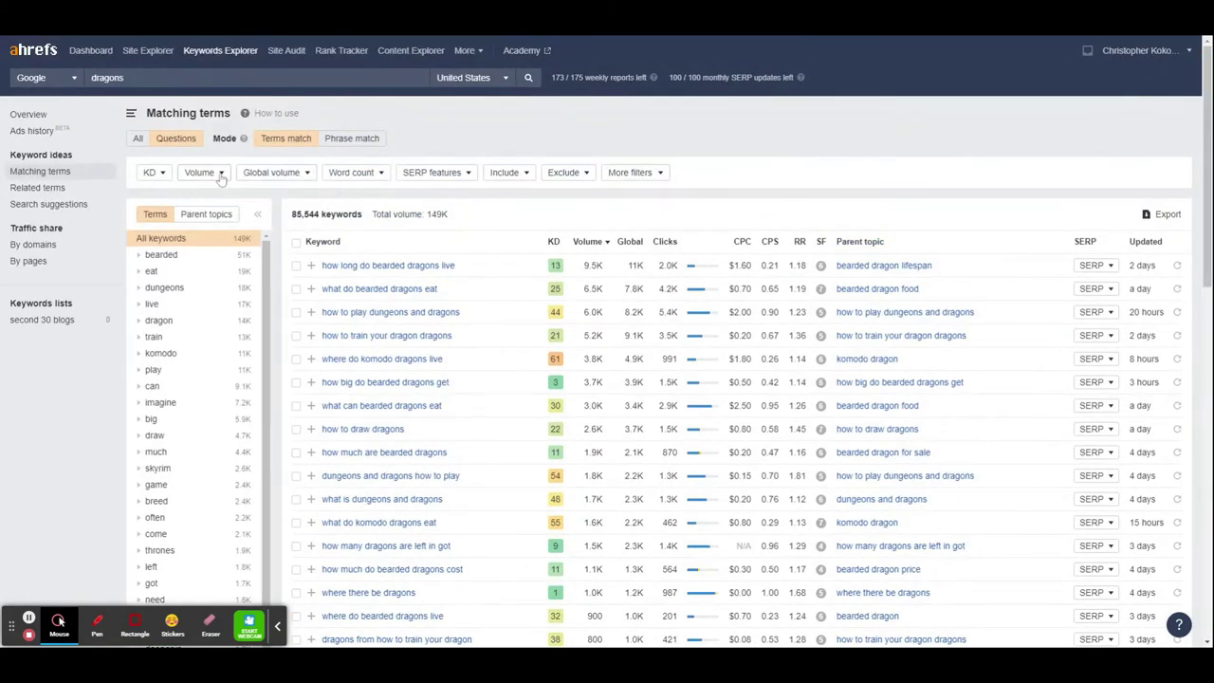
click(160, 173)
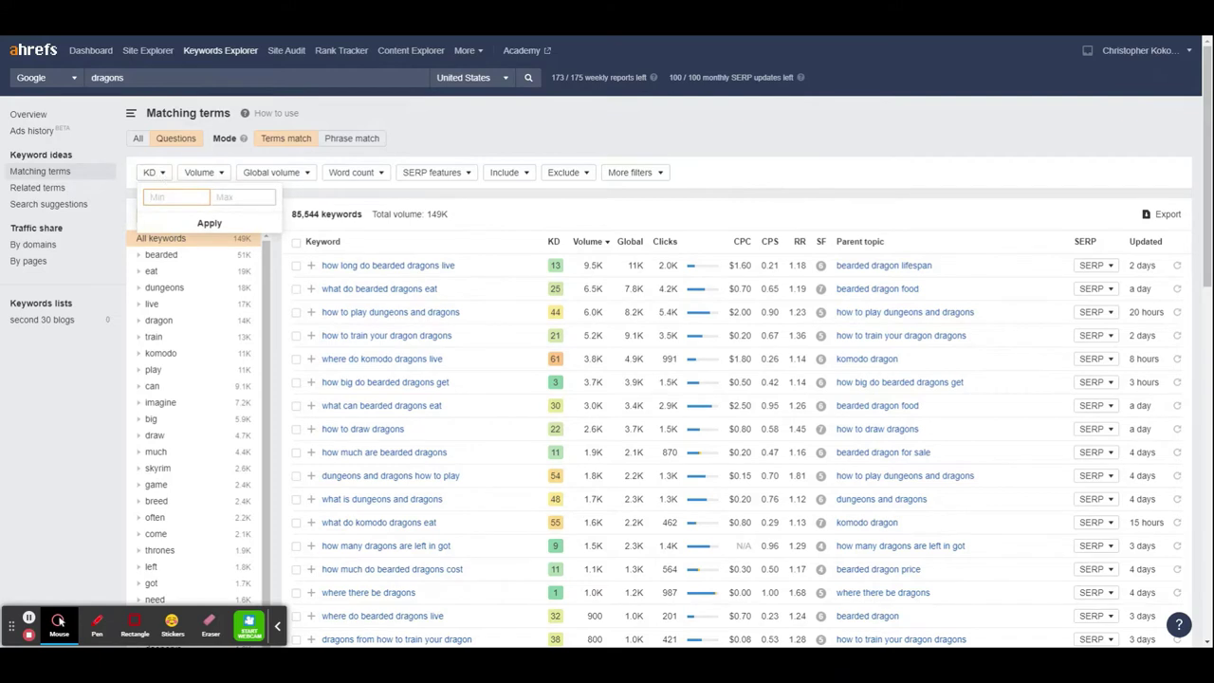
click(242, 197)
text(10)
click(209, 223)
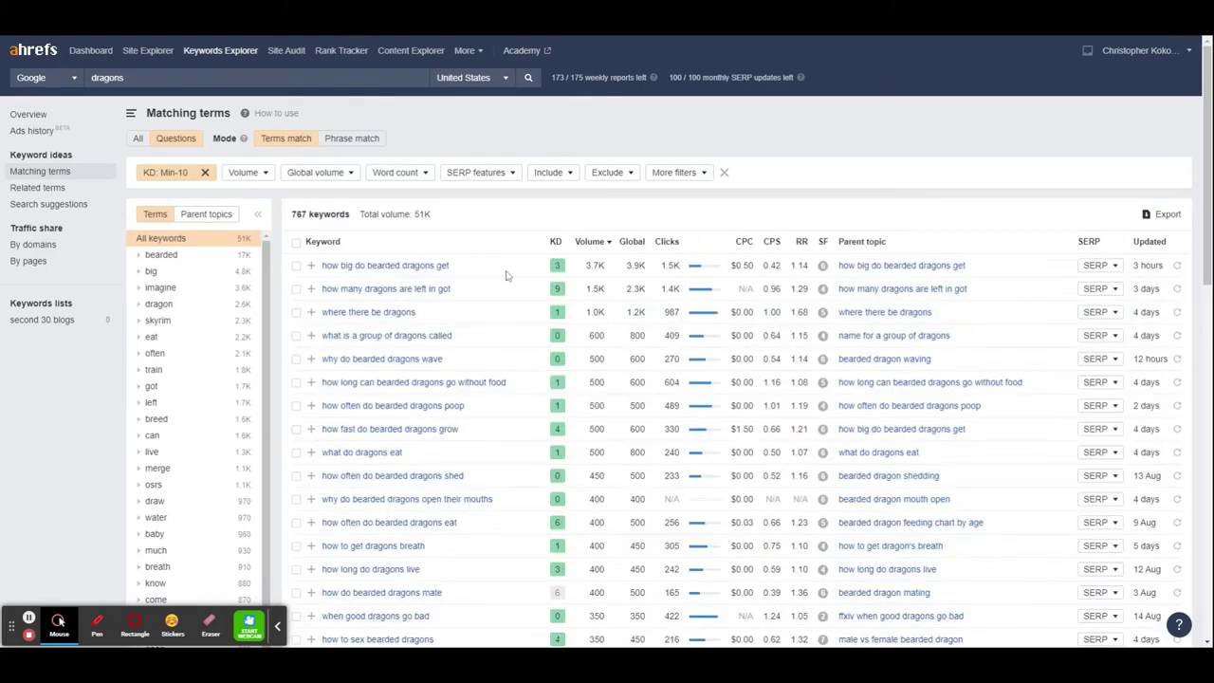
click(265, 178)
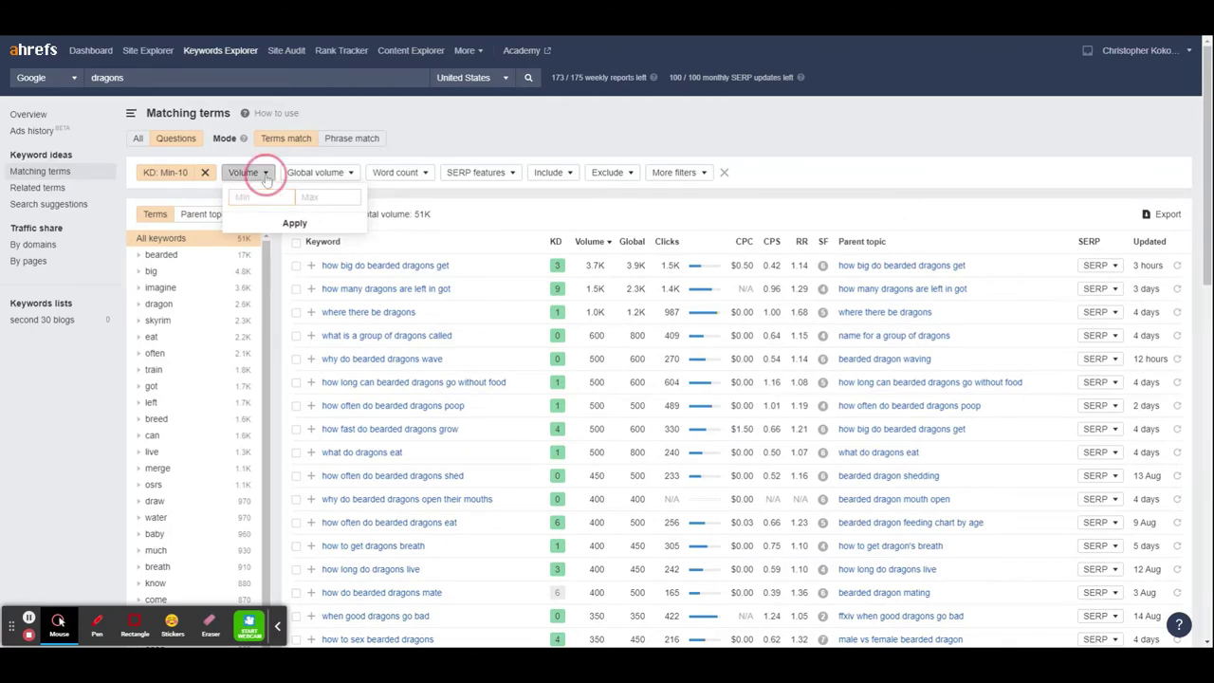
click(265, 174)
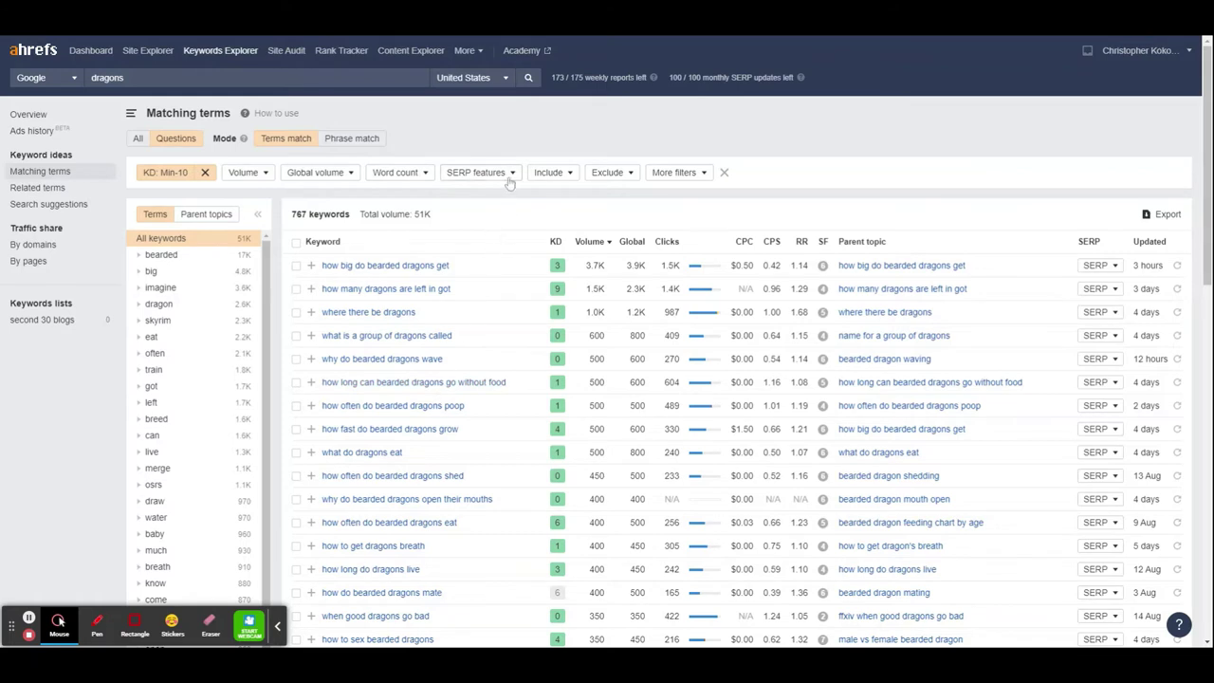
click(562, 172)
click(622, 174)
click(703, 174)
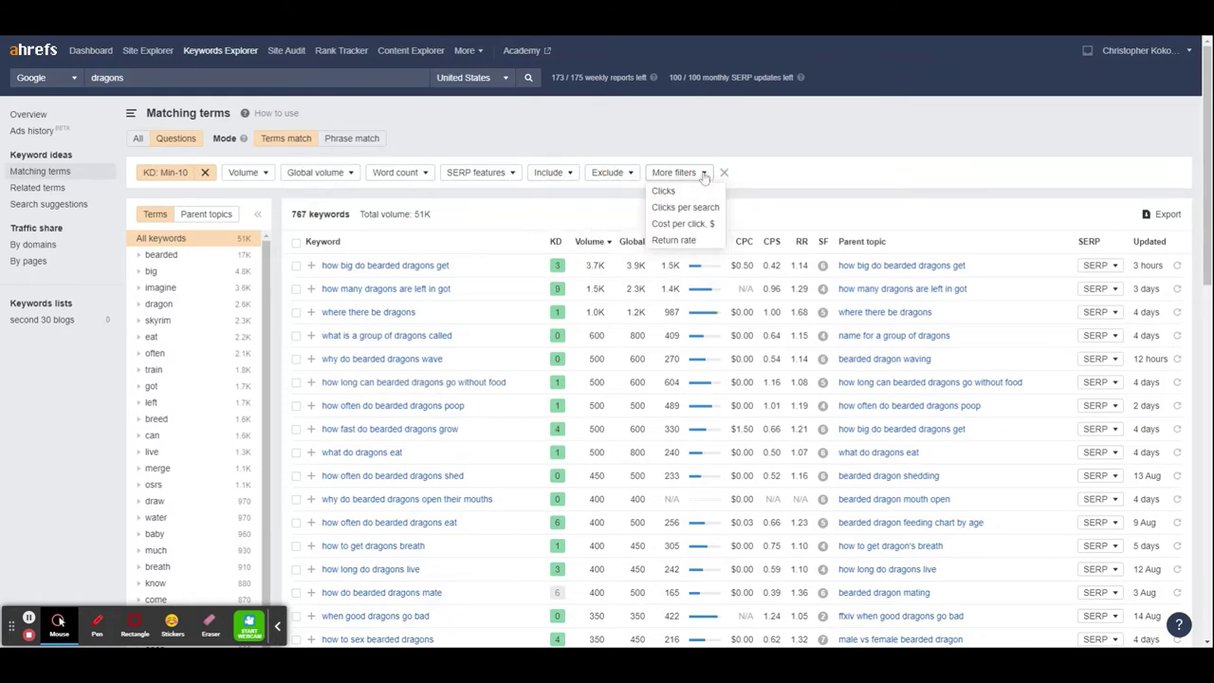
click(704, 175)
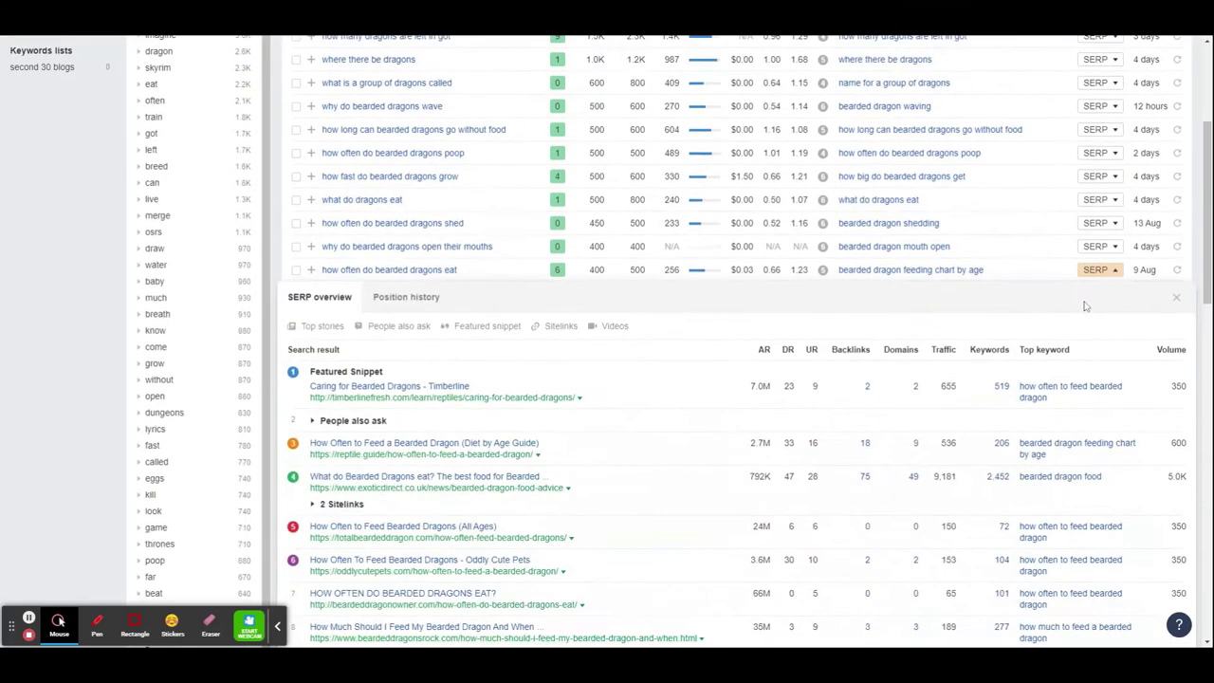
Review the search results for "how often do bearded dragons eat" and analyze the competitor domain beardeddragonowner.com in Site Explorer
scroll(1086, 305, down, 2)
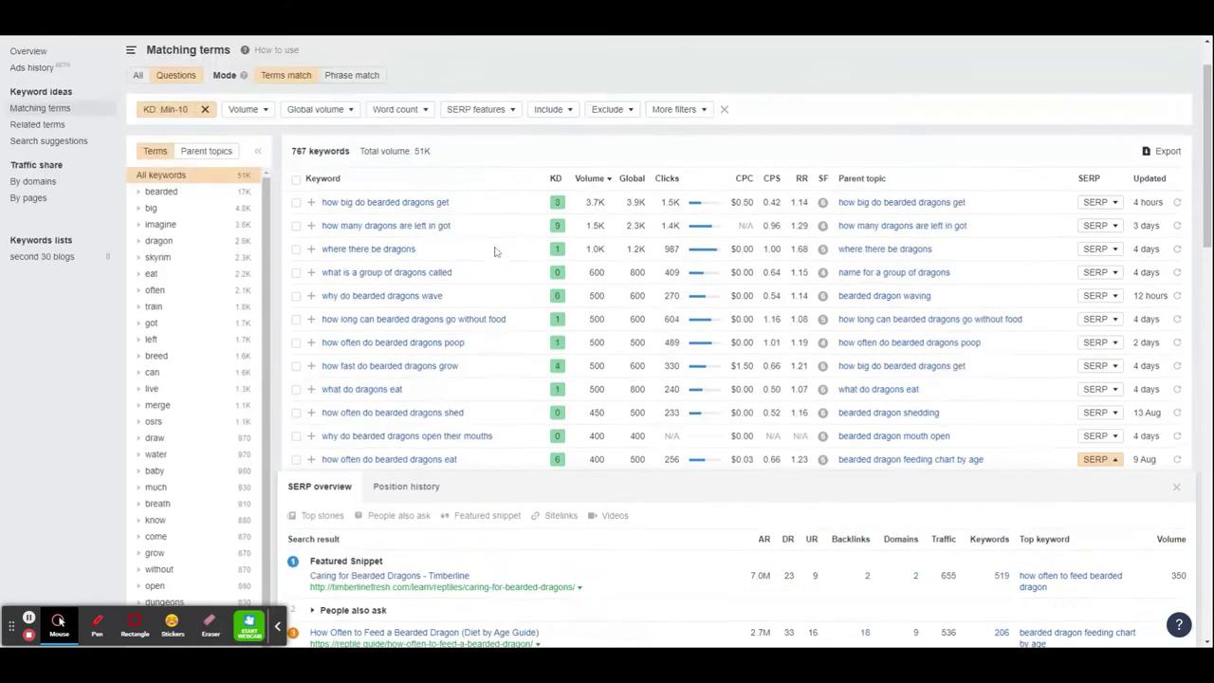
scroll(496, 260, up, 5)
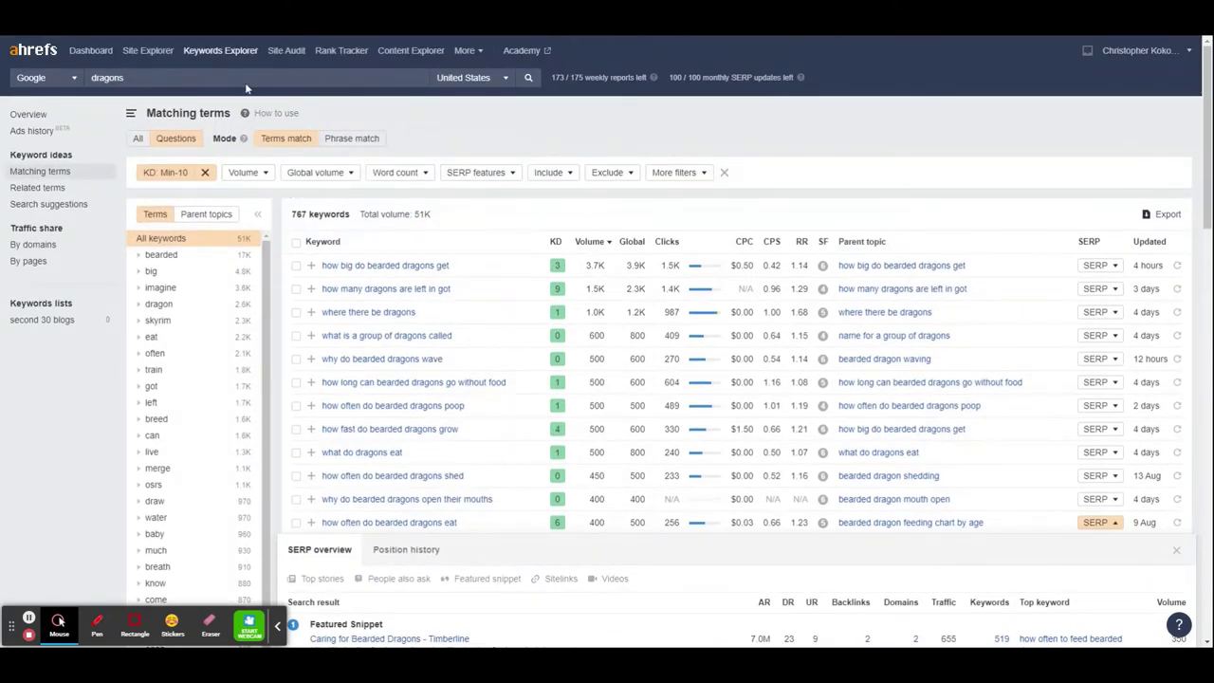
click(149, 52)
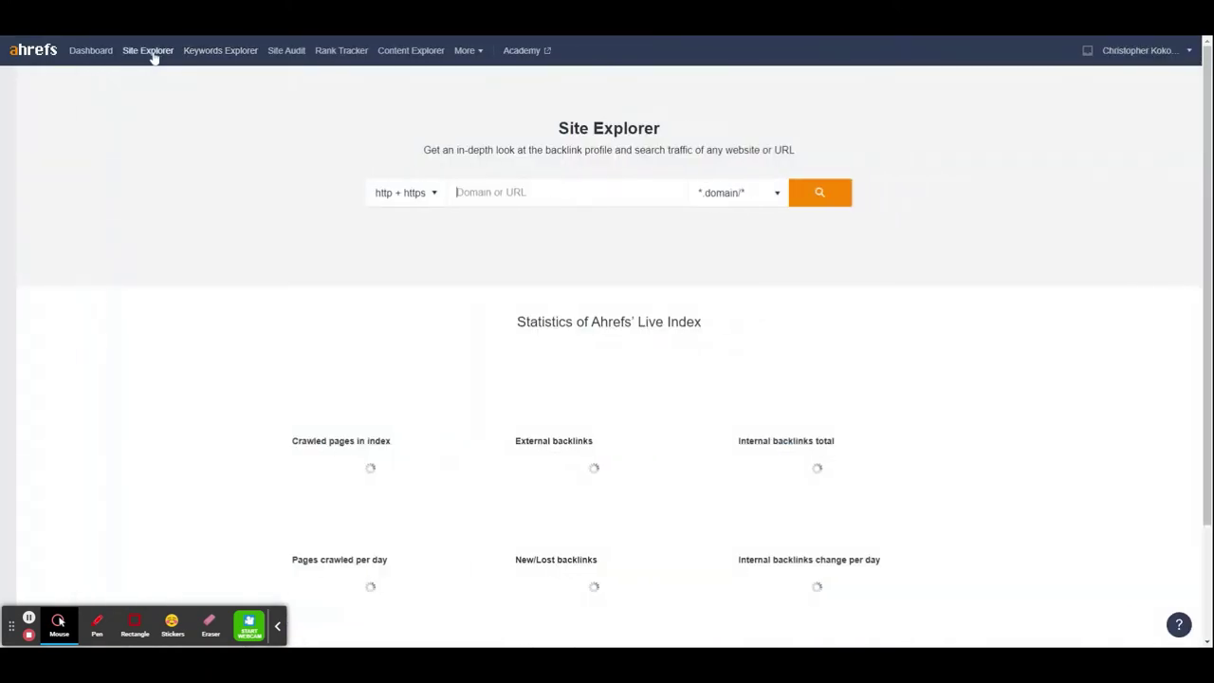
click(542, 195)
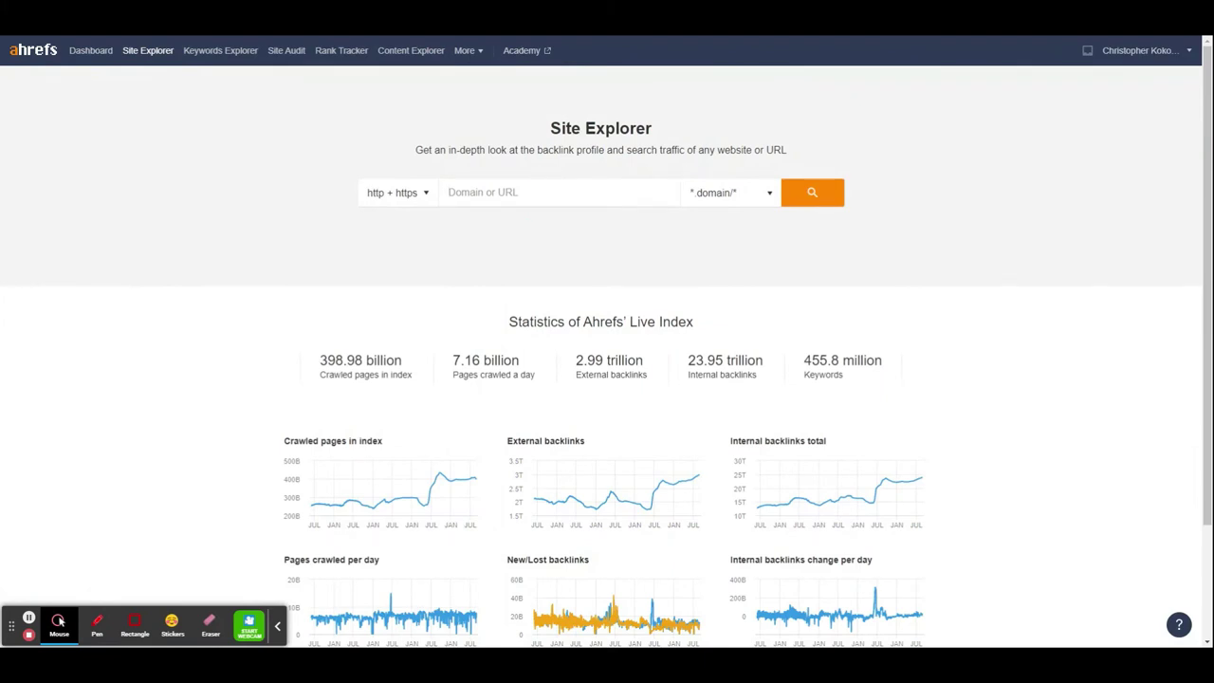
text(http://beardeddragonowner.com/)
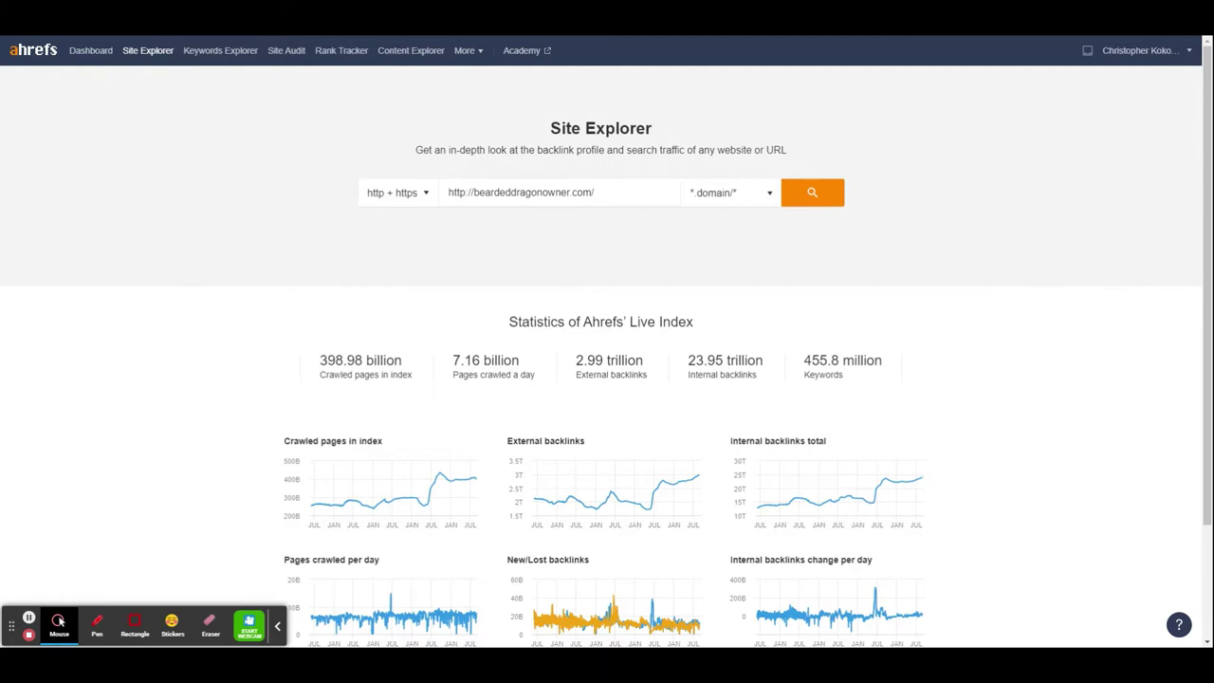
click(812, 194)
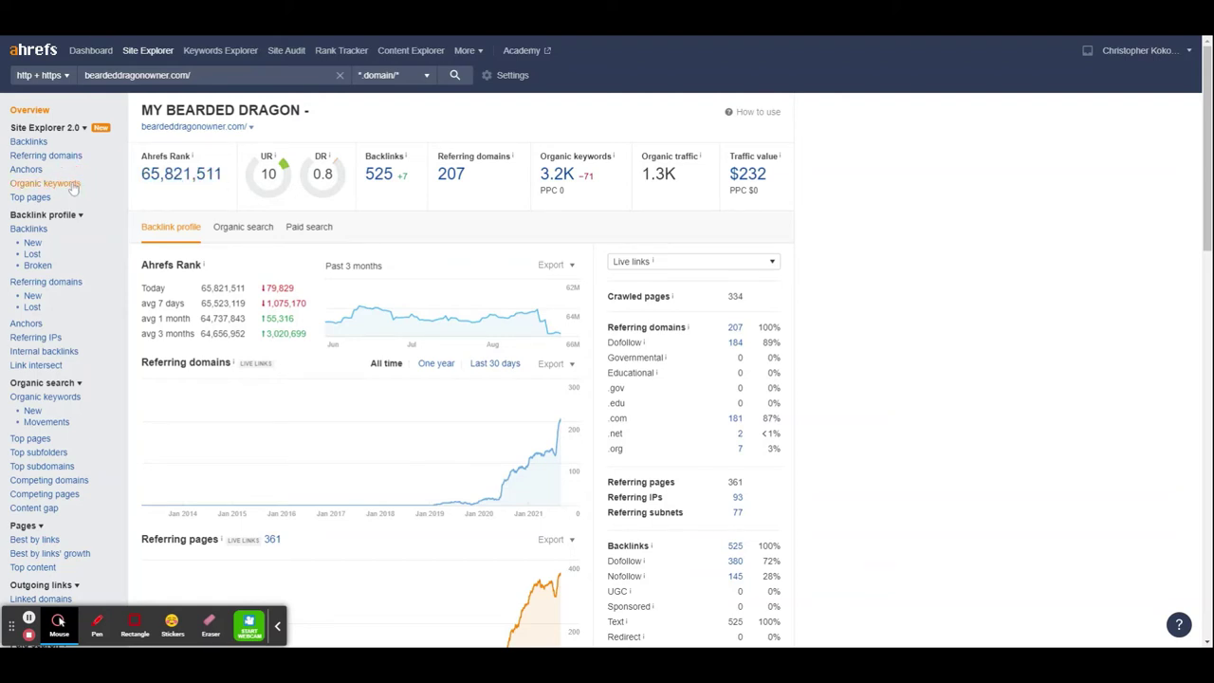
Open the Site Explorer 2.0 organic keywords report for beardeddragonowner.com and look through its ranking keywords
click(73, 189)
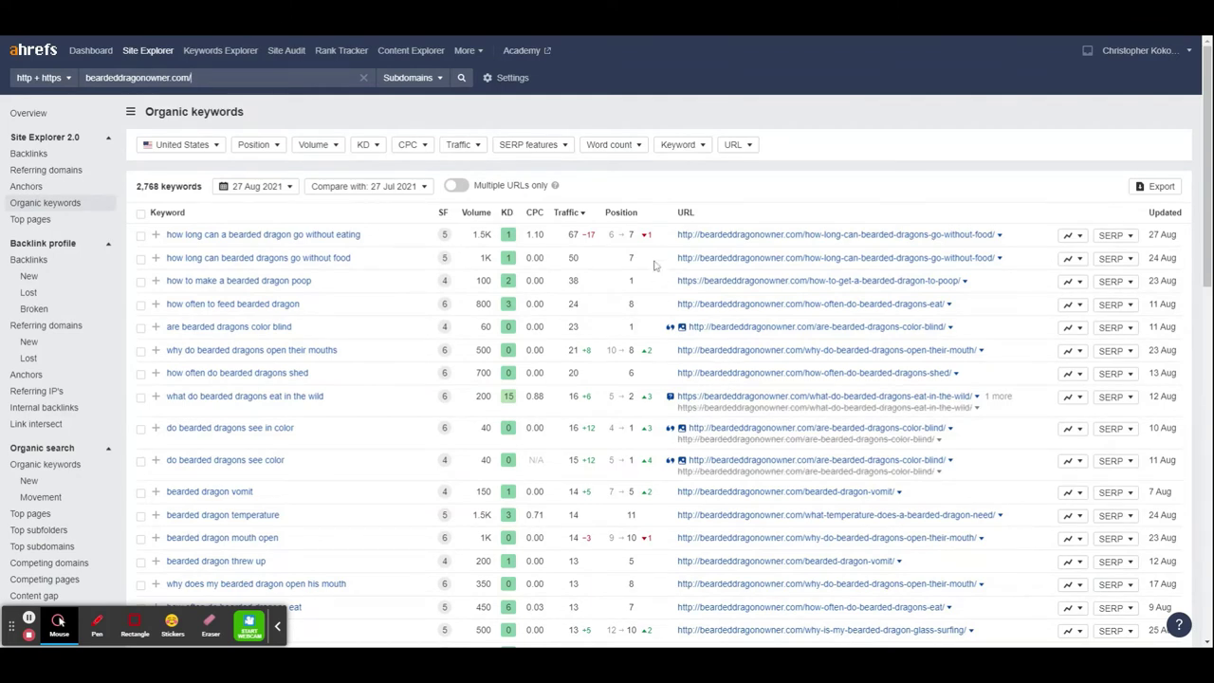
mouse_move(619, 219)
scroll(652, 332, down, 2)
scroll(651, 334, down, 3)
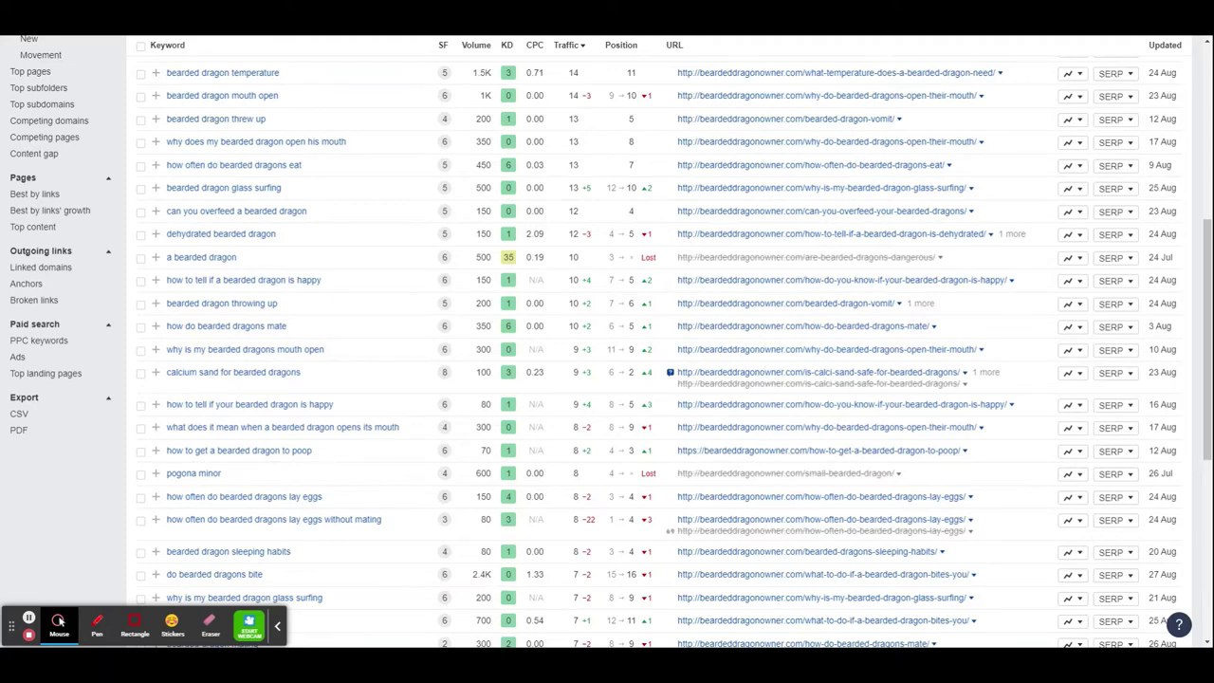
scroll(608, 554, down, 1)
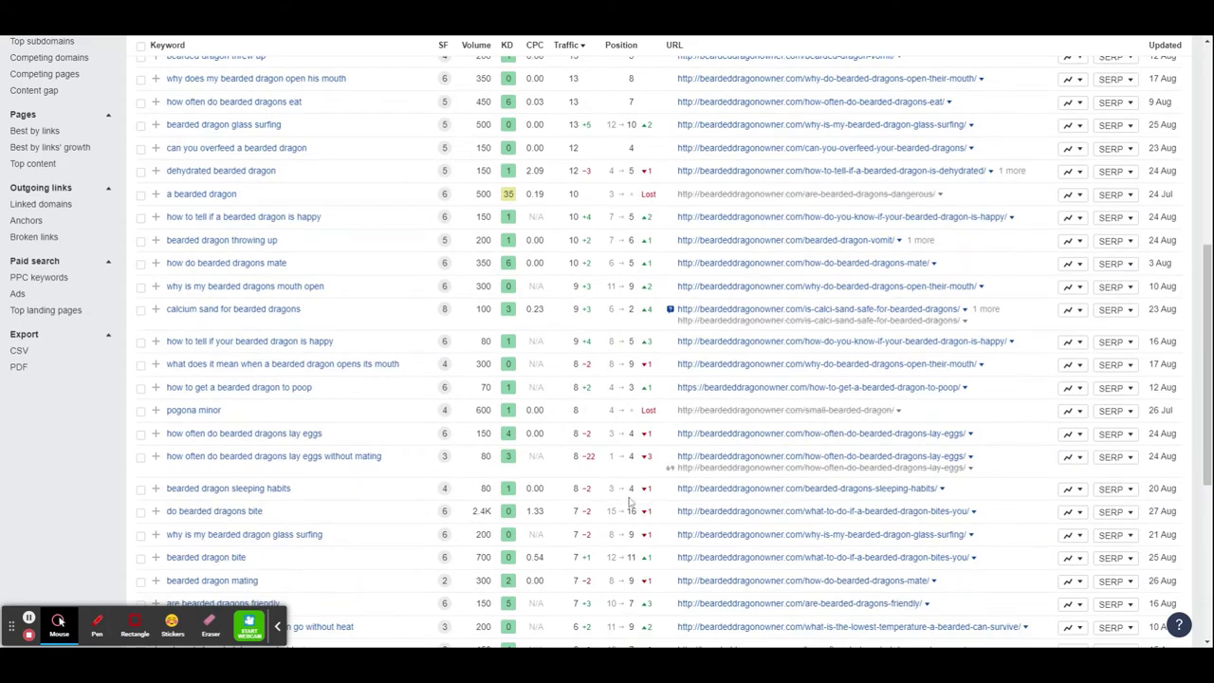
scroll(629, 502, up, 3)
scroll(629, 503, up, 5)
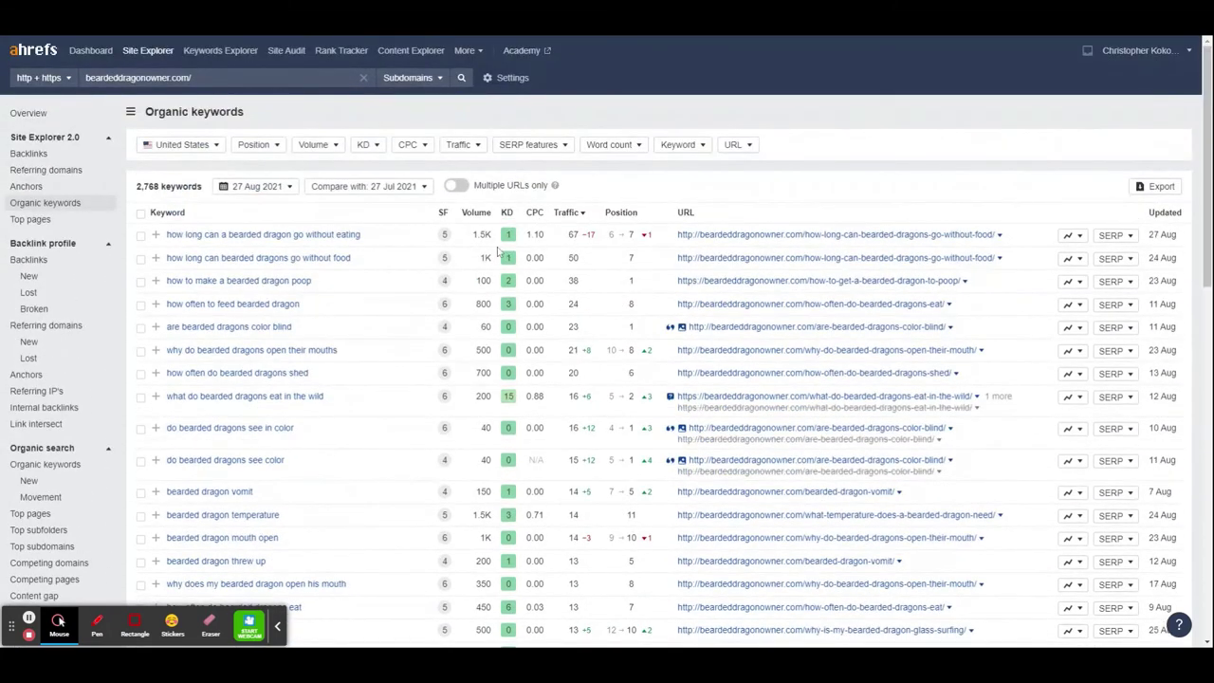
Filter the organic keywords to ranking positions up to 10
click(276, 146)
click(321, 169)
text(10)
click(305, 303)
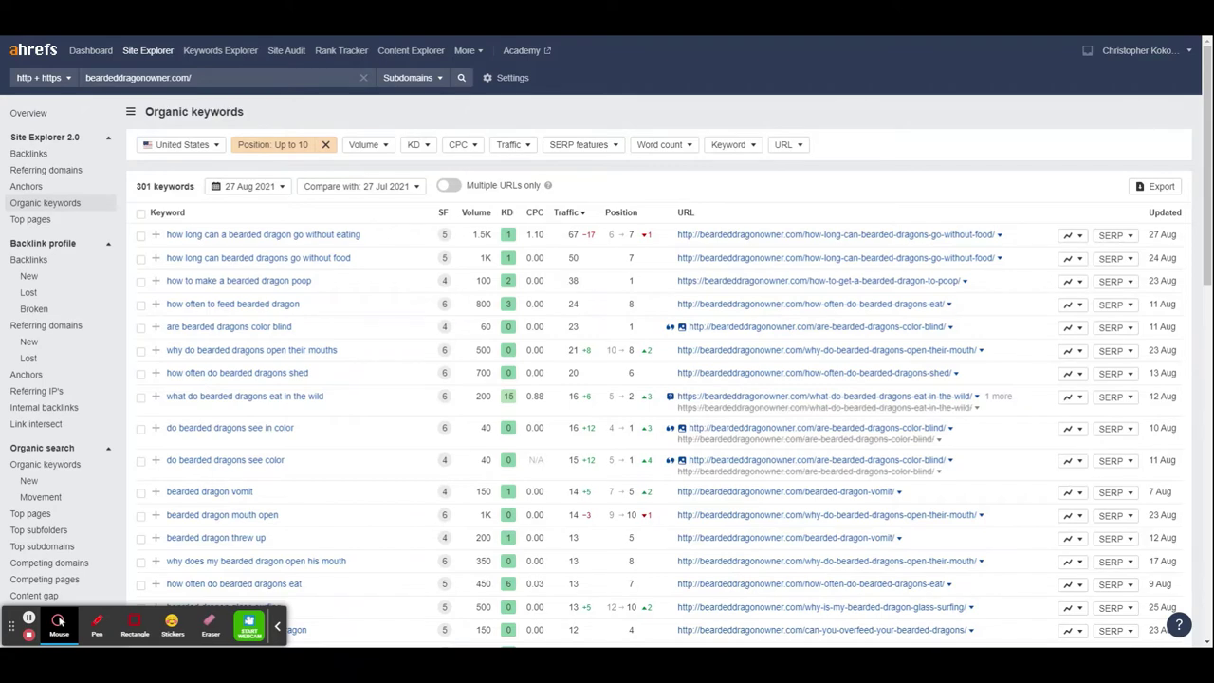
Examine the SERP overview for the keyword "how to make a bearded dragon poop", comparing the domain ratings of the ranking pages
click(1111, 282)
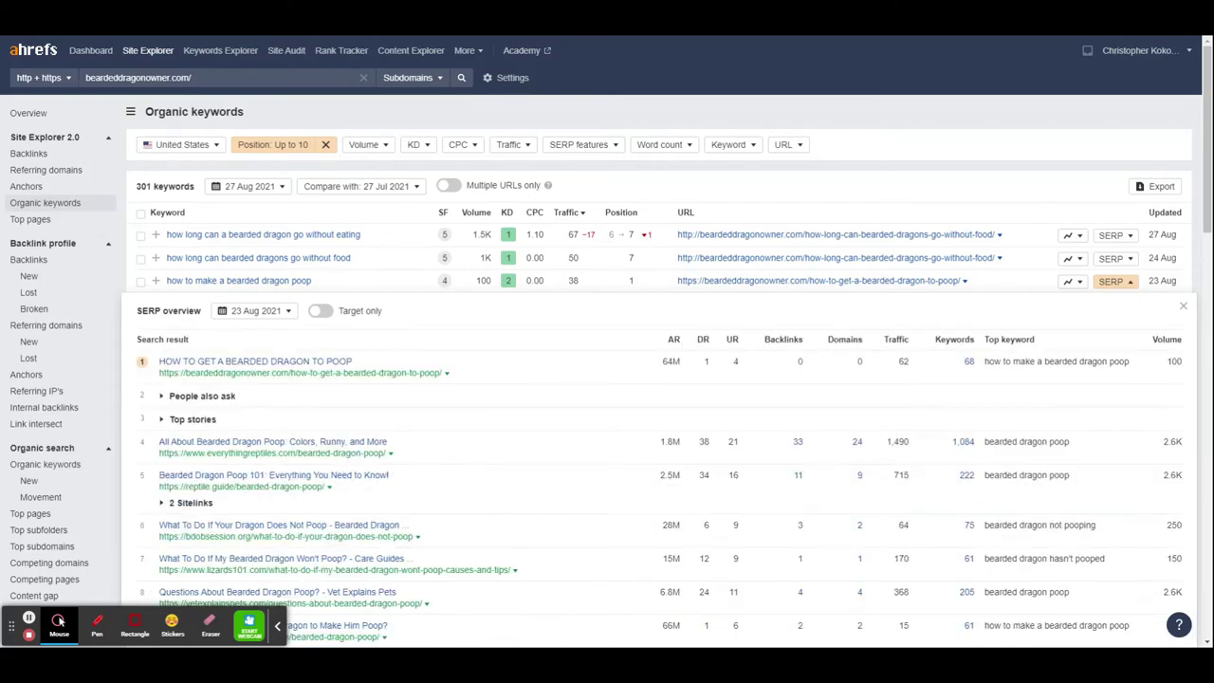
scroll(1049, 334, down, 2)
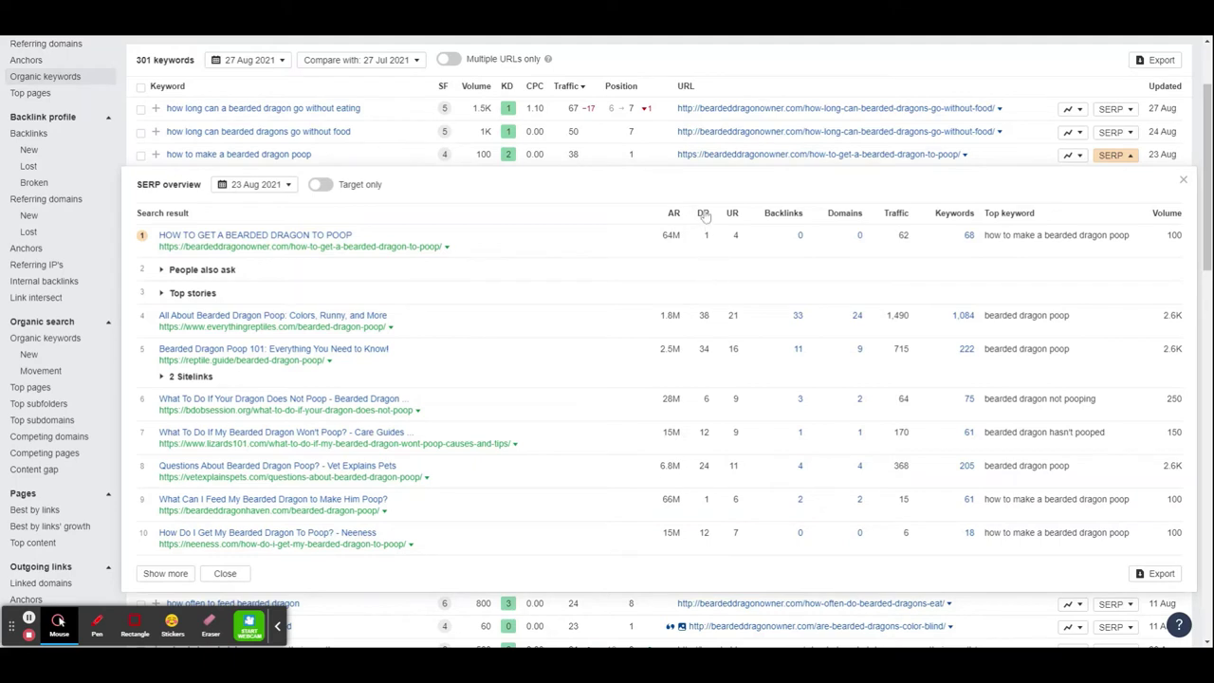
mouse_move(703, 215)
scroll(581, 298, up, 3)
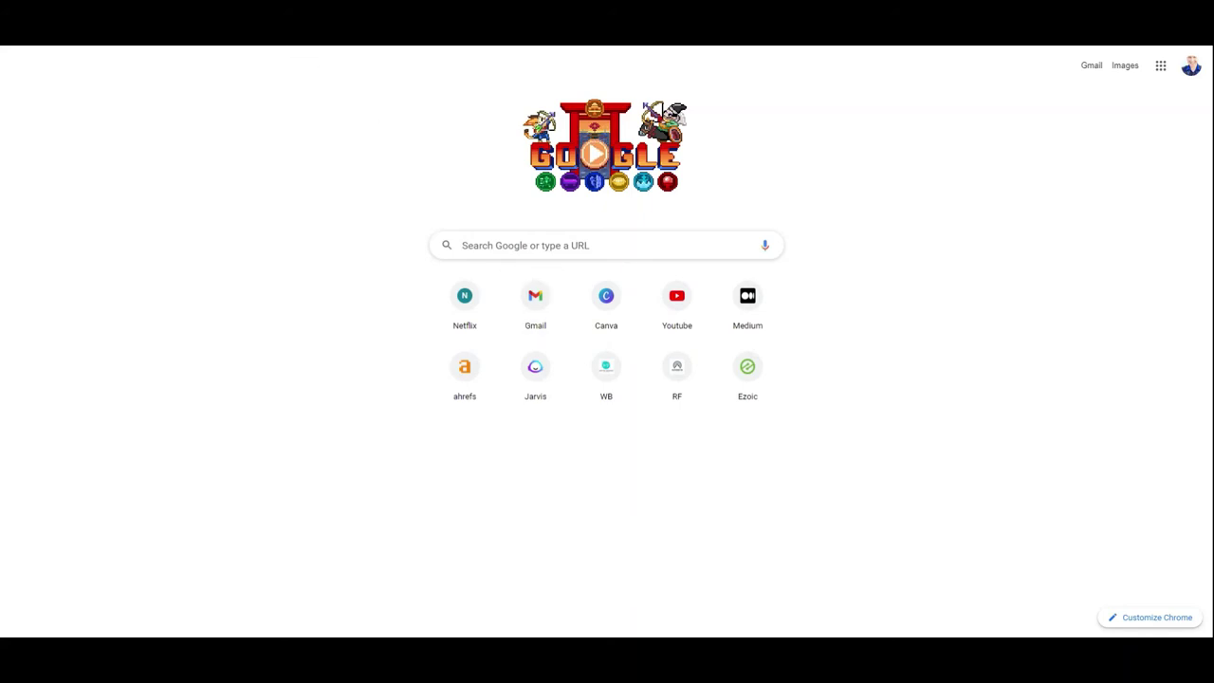
click(463, 245)
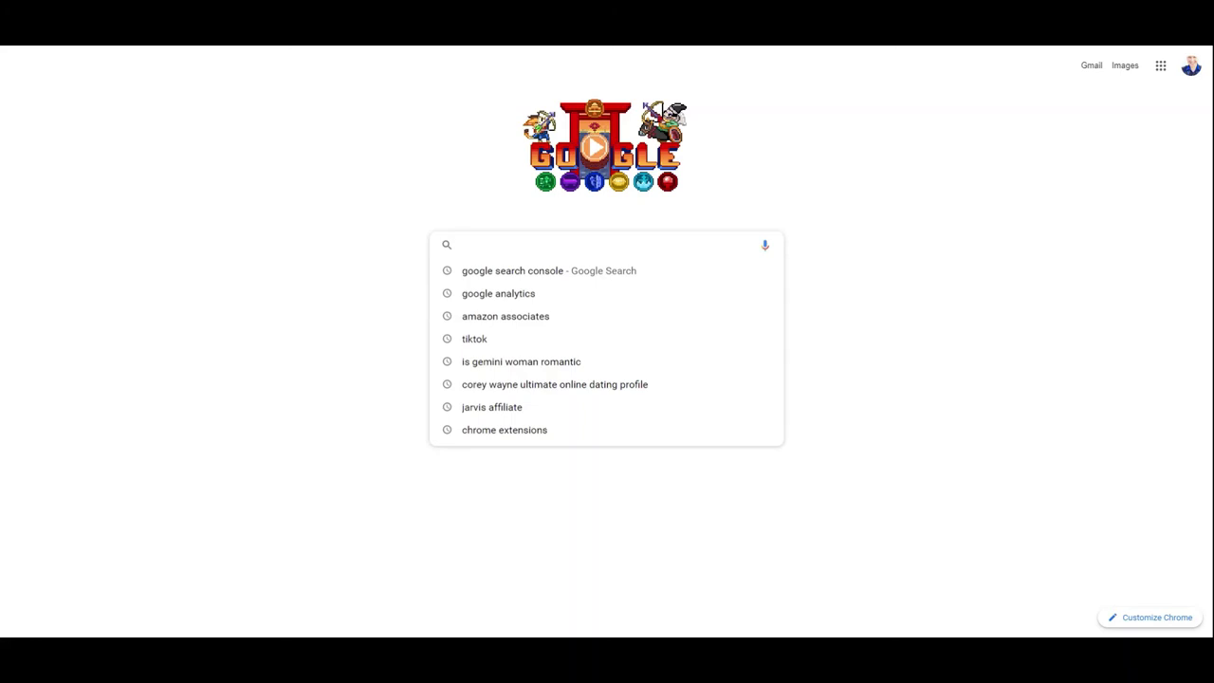
key(ctrl+v)
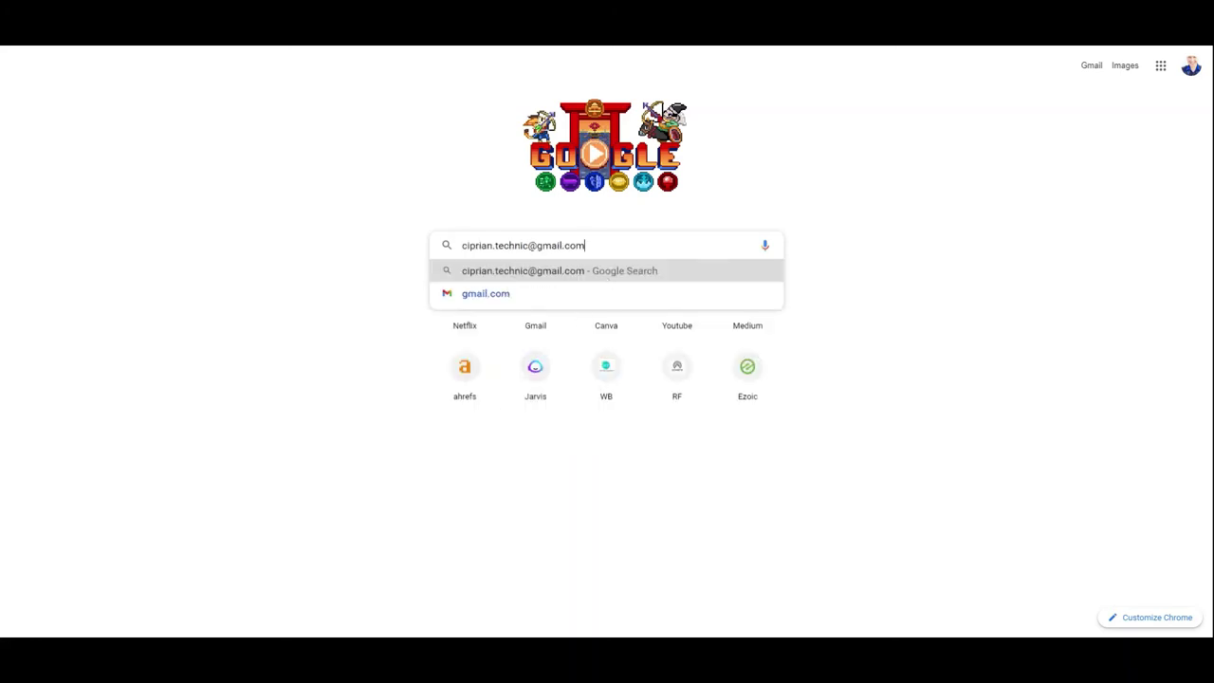
key(Escape)
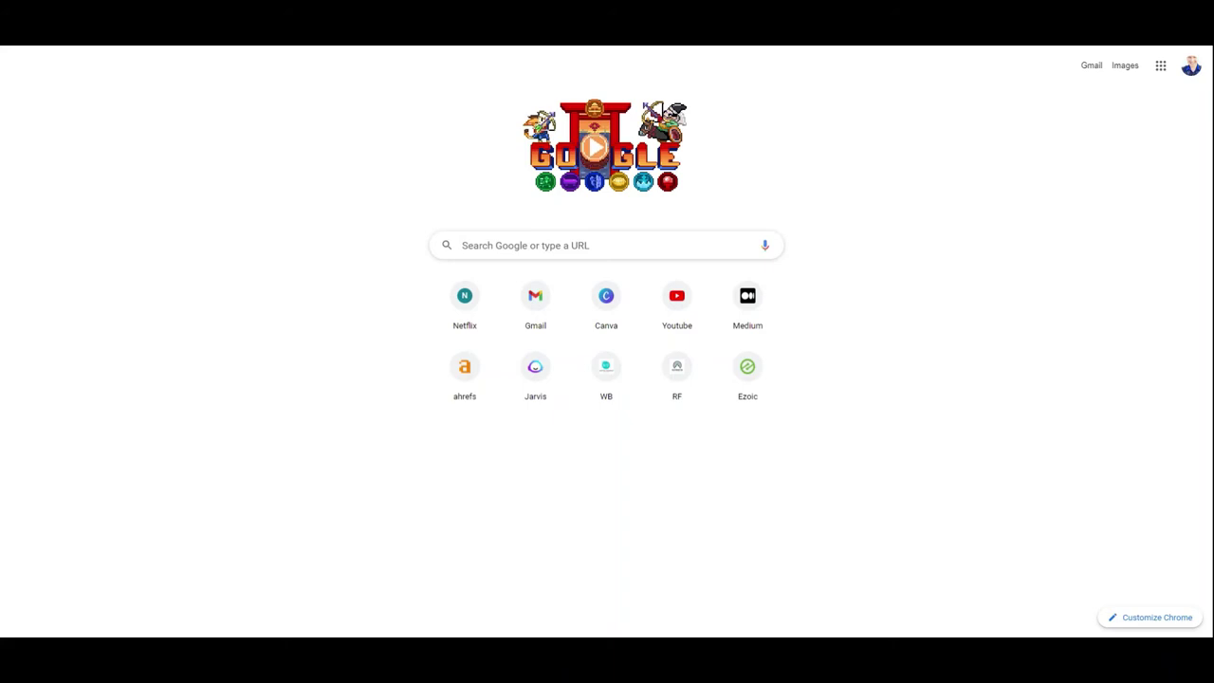
Search Google for "are bearded dragons color blind" and look through the ranking pages and related searches
click(462, 245)
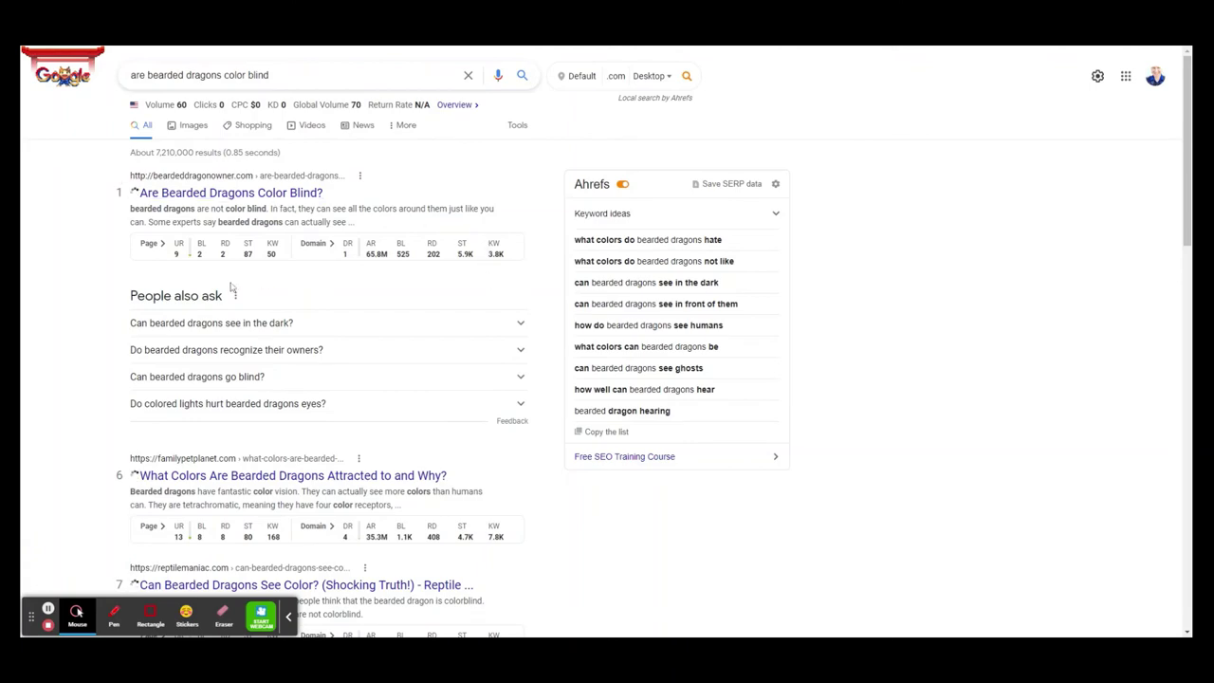
scroll(451, 428, down, 15)
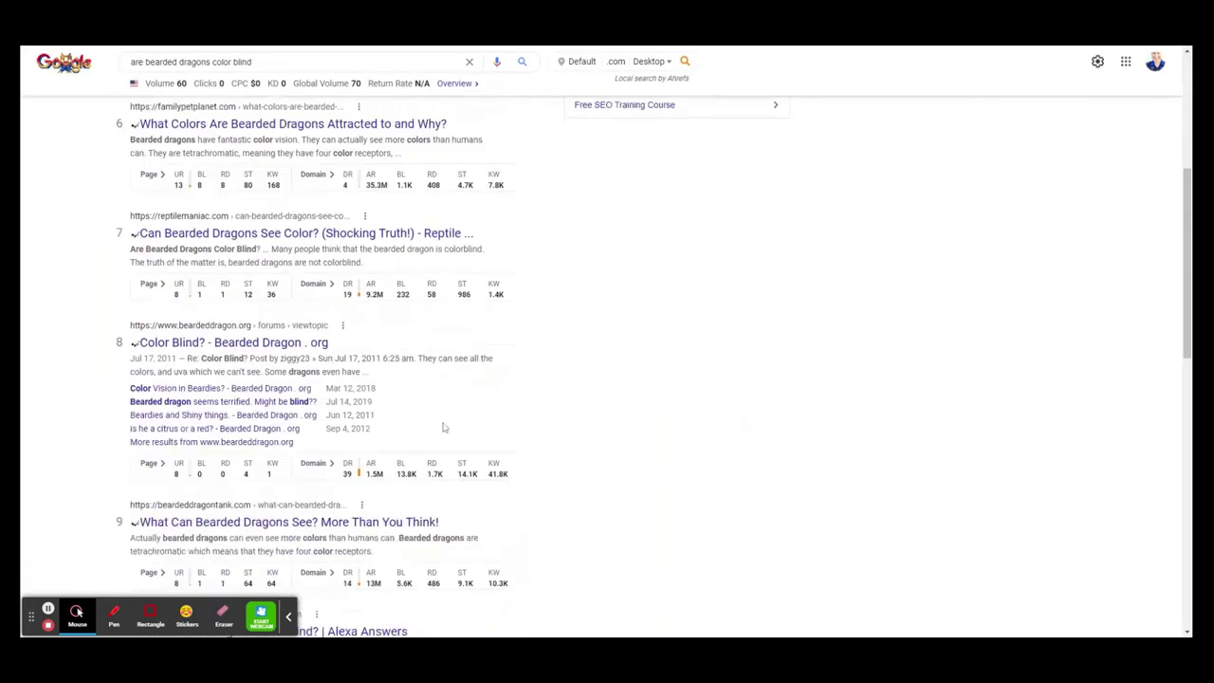
scroll(450, 429, down, 3)
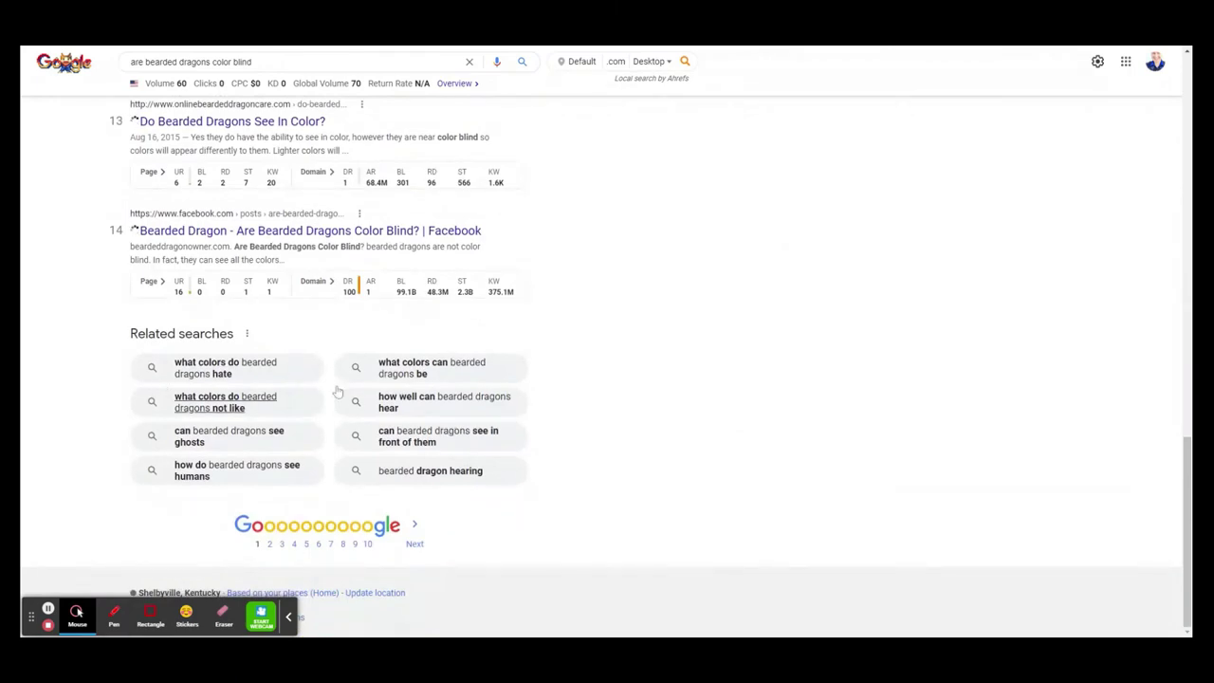
scroll(607, 450, up, 8)
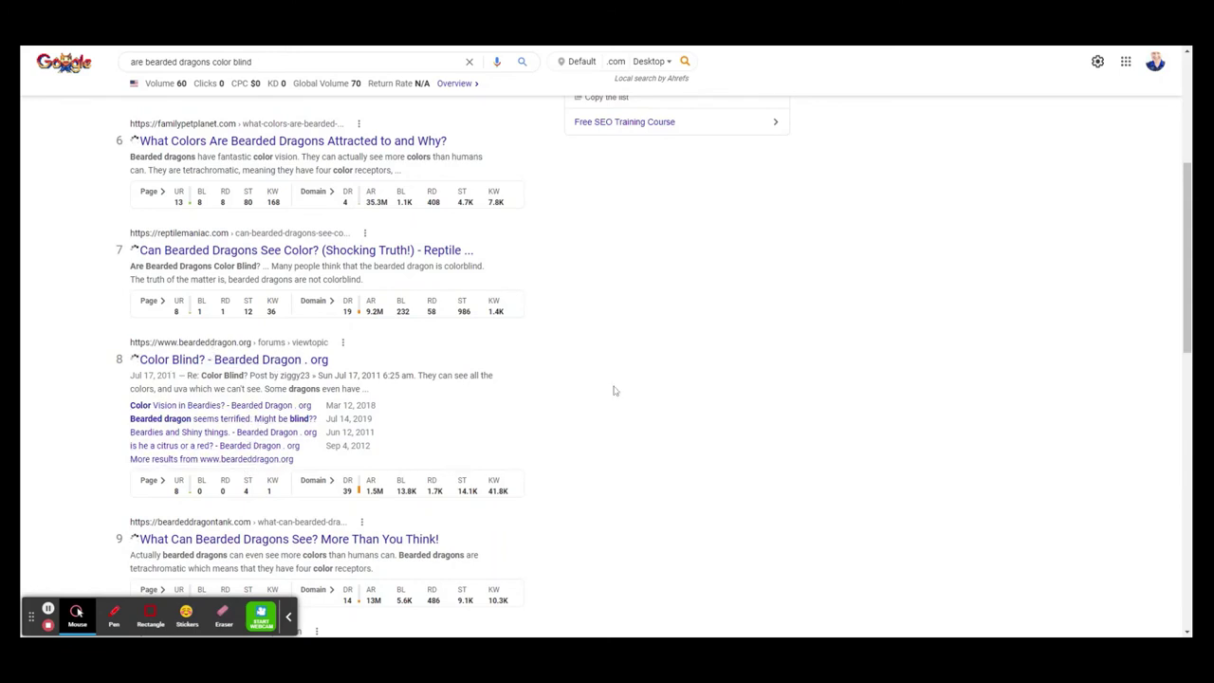
scroll(743, 388, down, 4)
scroll(742, 387, down, 4)
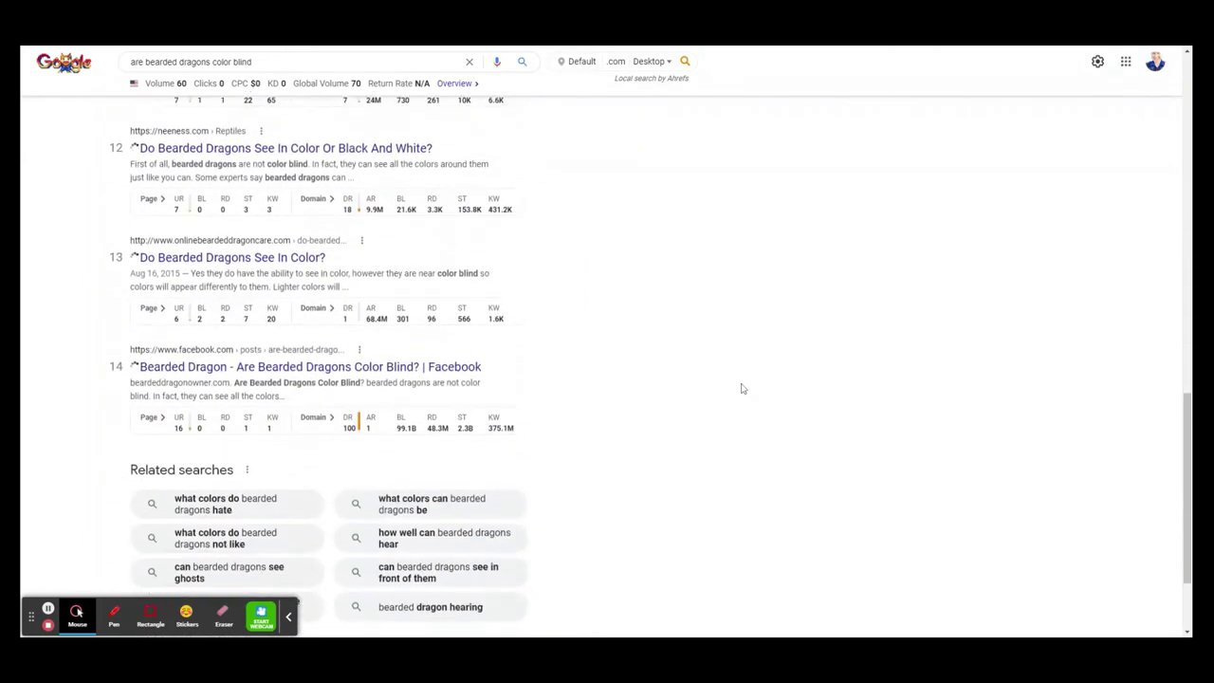
scroll(742, 388, up, 3)
scroll(742, 388, up, 10)
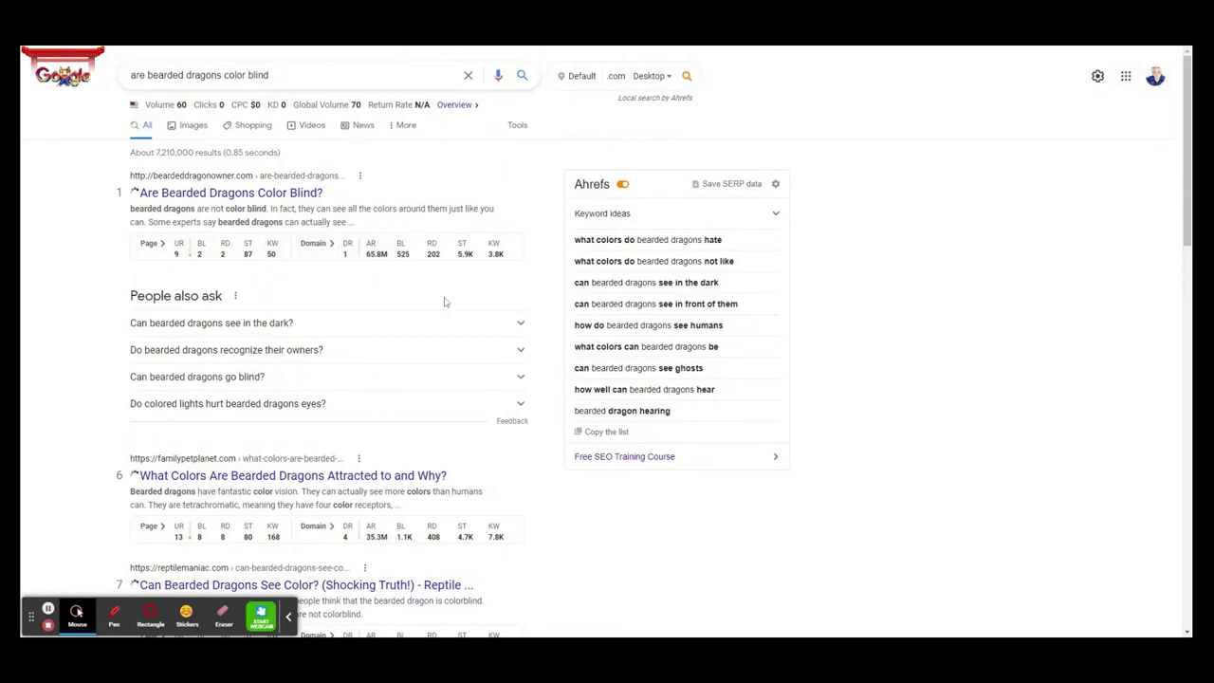
Compare the Ahrefs domain ratings of the individual pages ranking for "are bearded dragons color blind"
scroll(447, 298, down, 2)
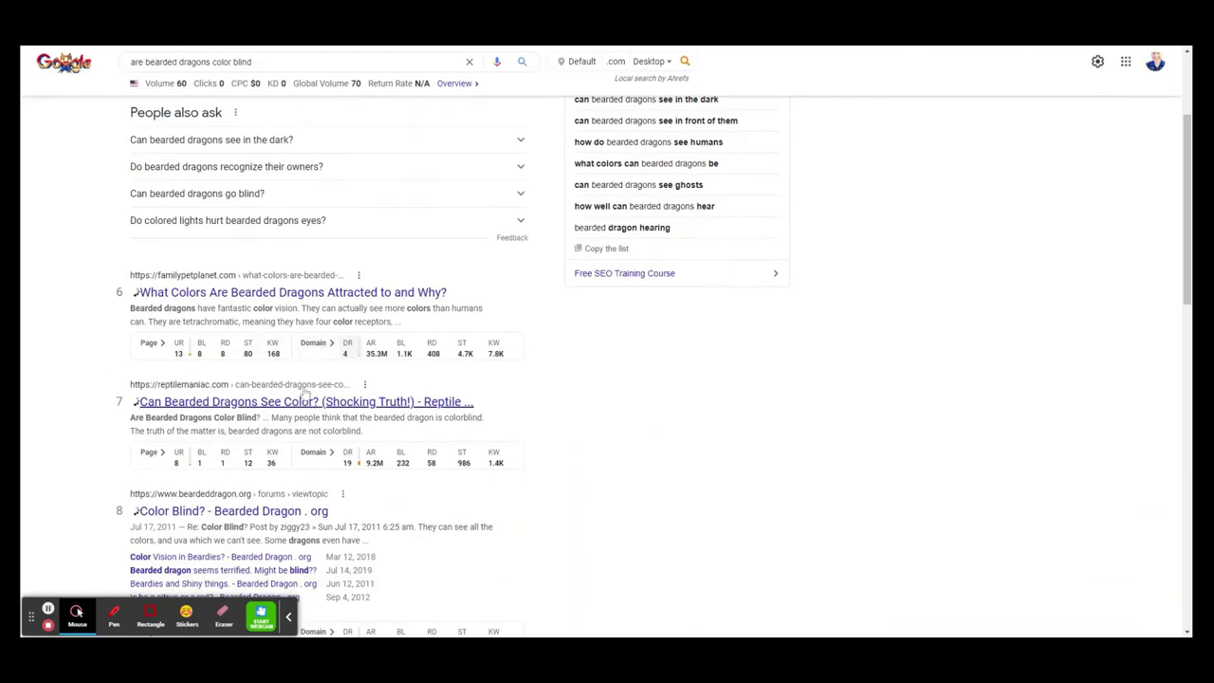
scroll(471, 369, down, 1)
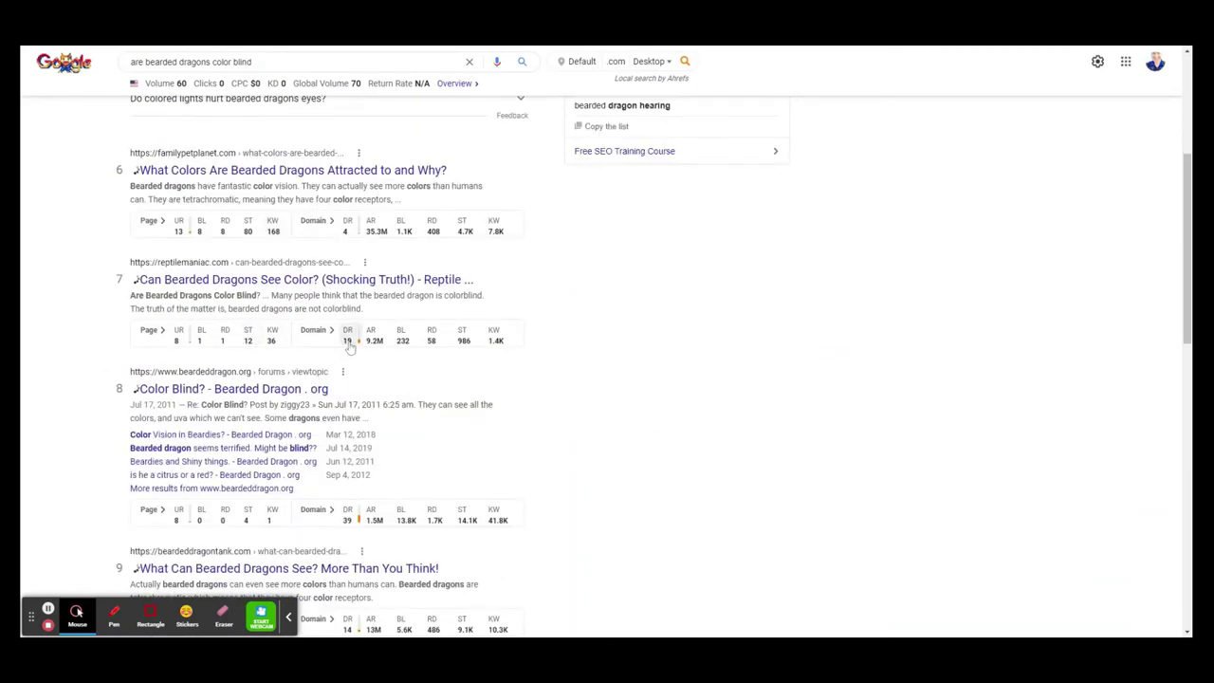
scroll(526, 399, down, 1)
scroll(689, 463, down, 3)
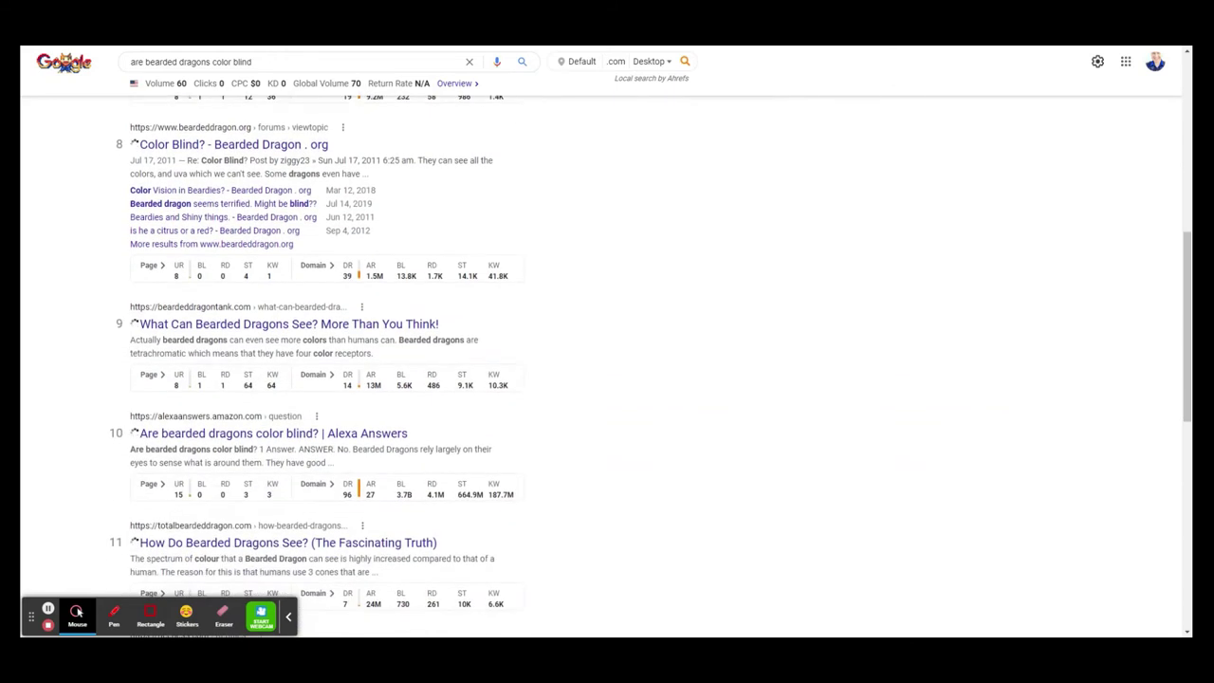
scroll(591, 420, down, 2)
scroll(738, 469, up, 10)
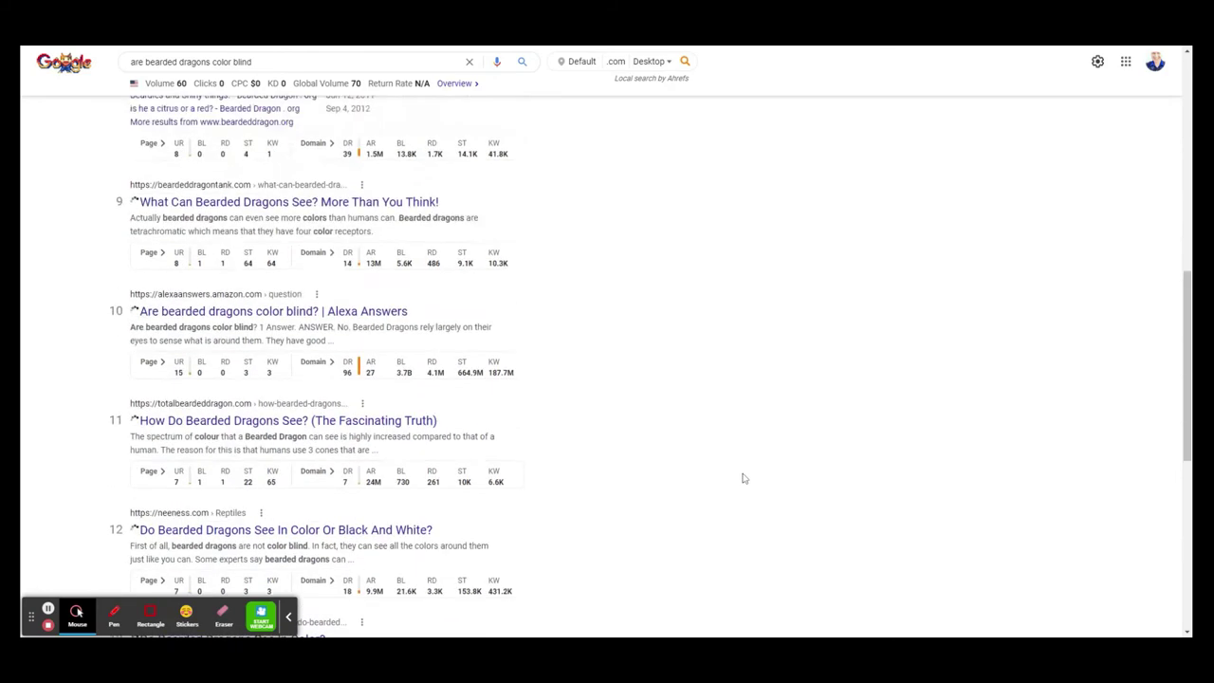